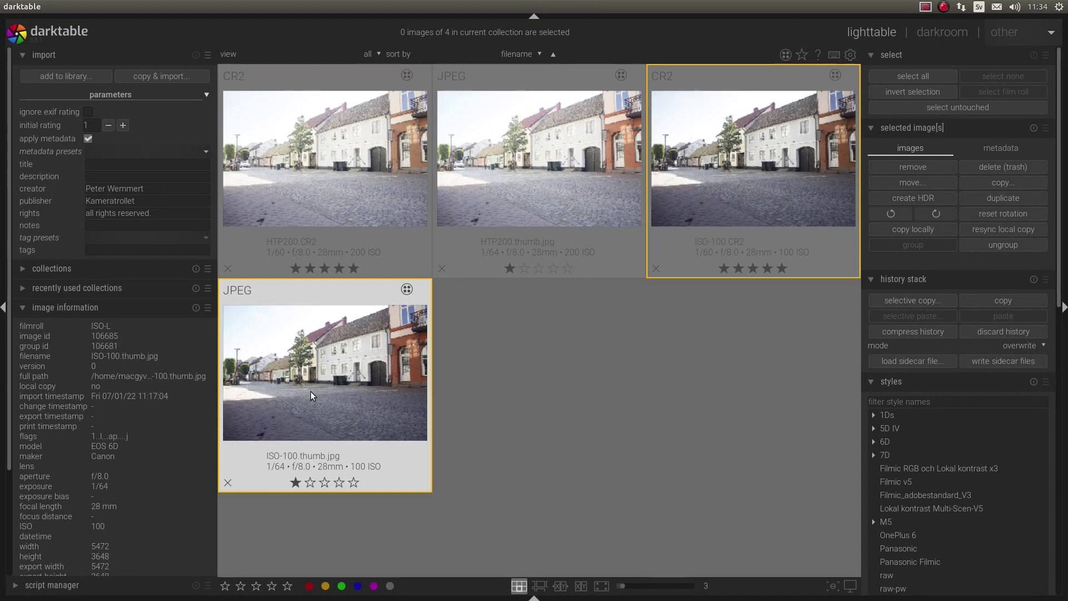
Open ISO-100.CR2 in the darkroom and flip between it and its ISO-100.thumb.jpg camera JPEG
{"action": "double_click", "coordinate": [744, 184]}
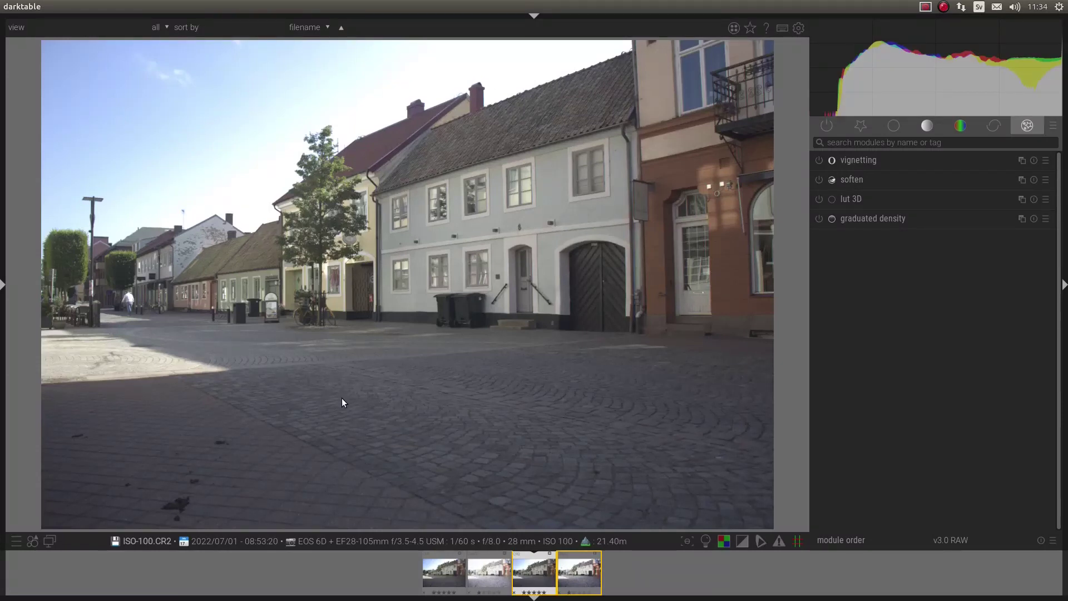
{"action": "key", "text": "space"}
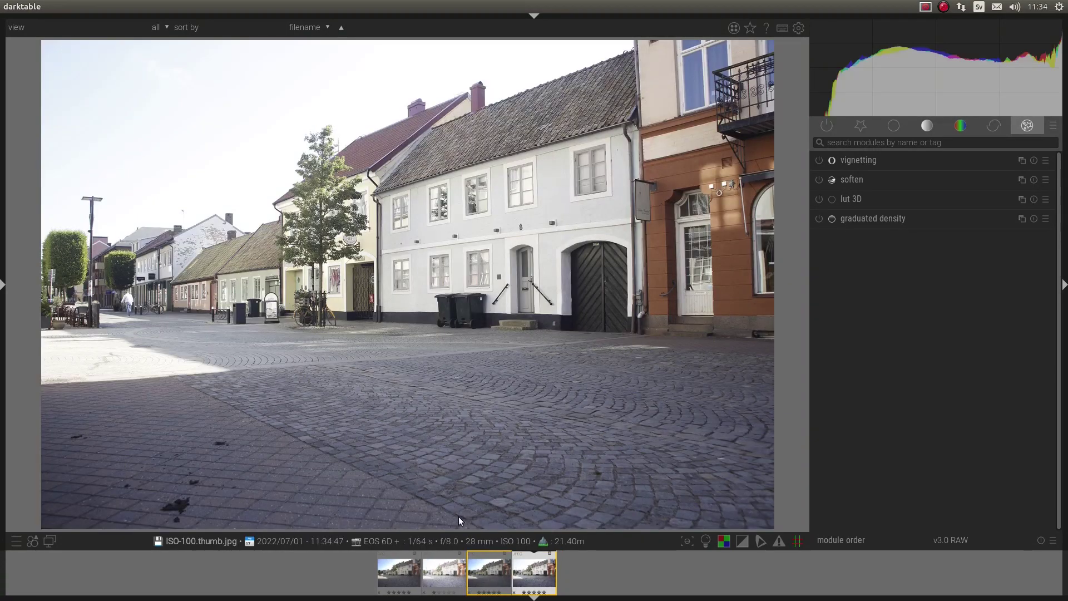
{"action": "left_click", "coordinate": [503, 569]}
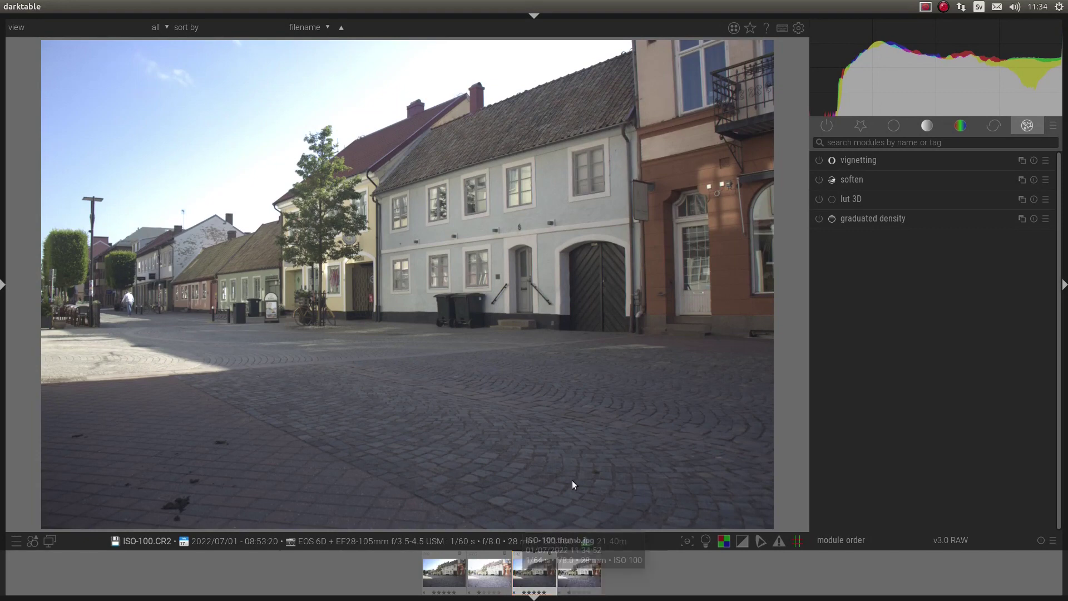
{"action": "left_click", "coordinate": [574, 570]}
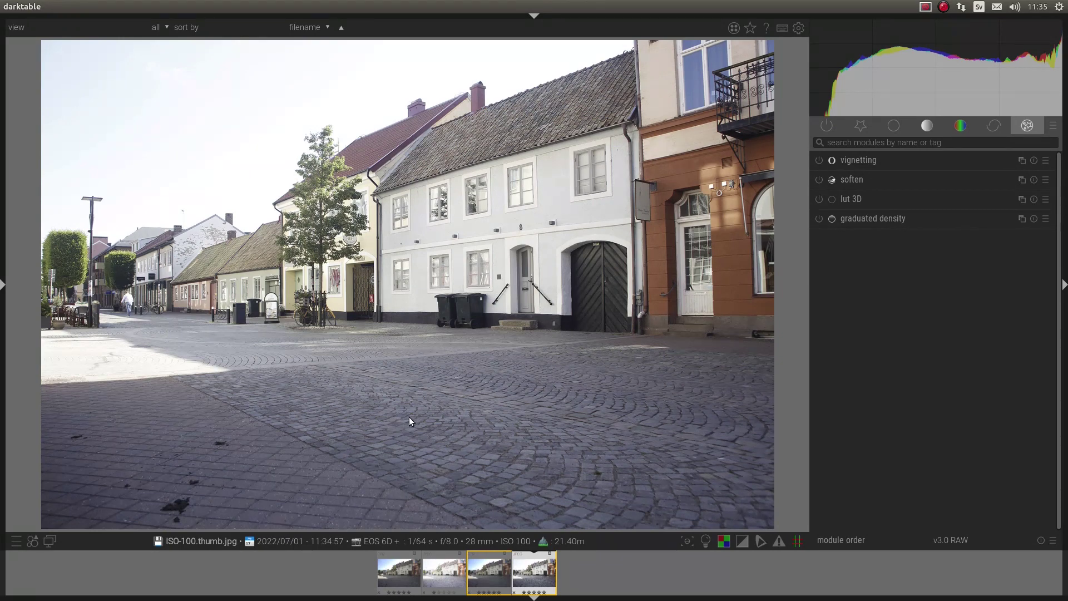
{"action": "left_click", "coordinate": [483, 568]}
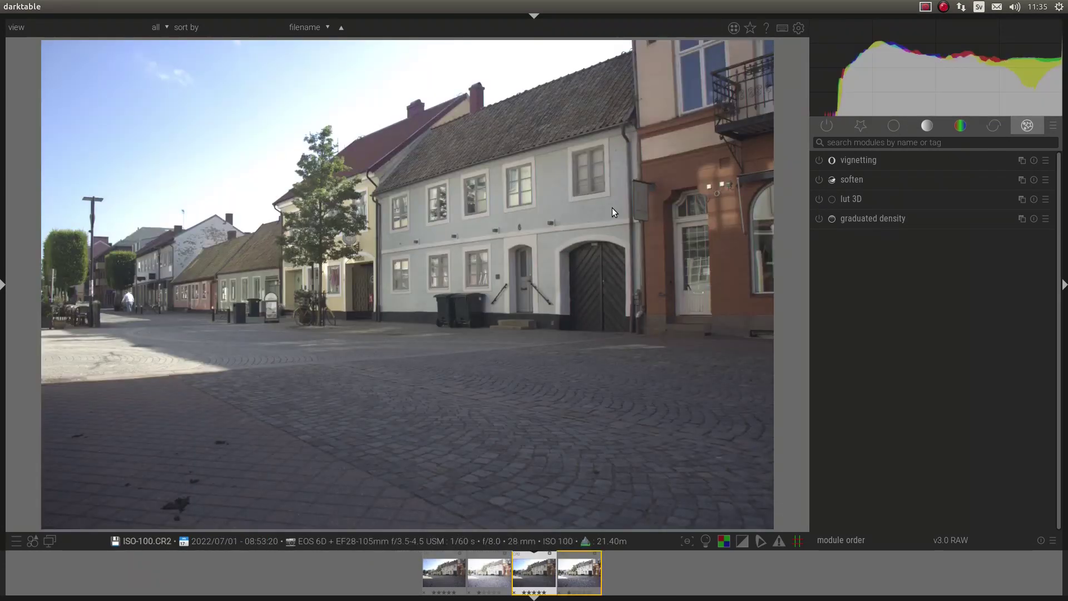
Apply the Canon-baskurva preset to the base curve module of ISO-100.CR2
{"action": "left_click", "coordinate": [829, 126]}
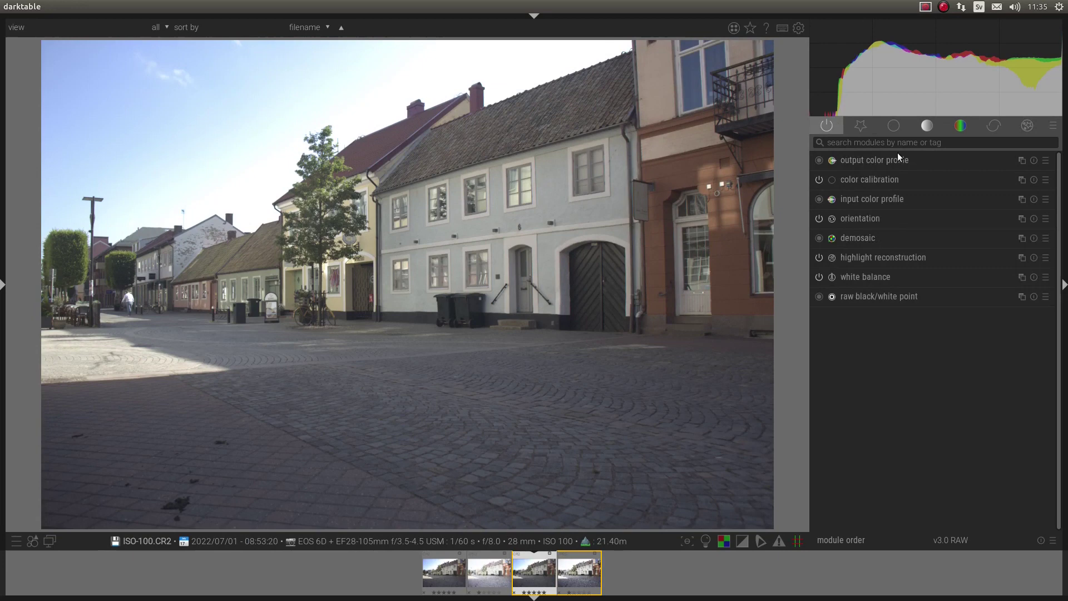
{"action": "left_click", "coordinate": [878, 142]}
{"action": "type", "text": "base"}
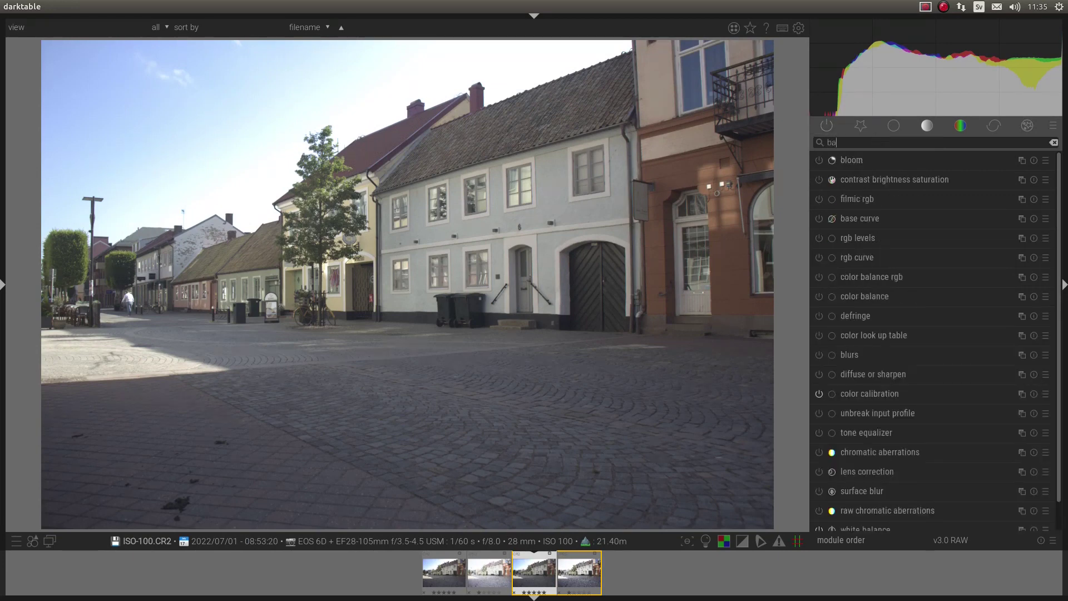
{"action": "left_click", "coordinate": [859, 160]}
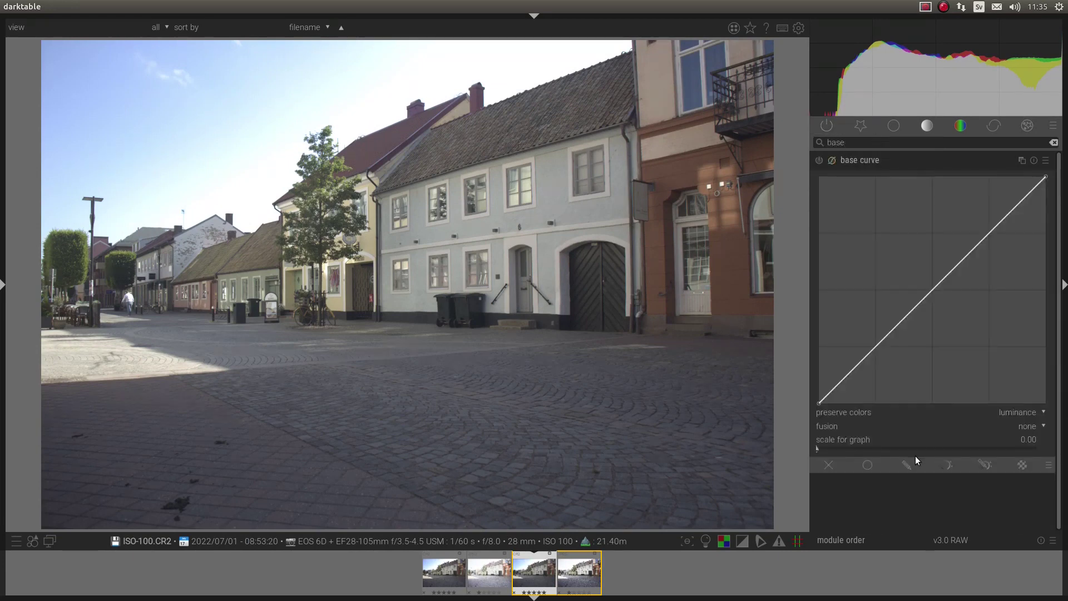
{"action": "right_click", "coordinate": [883, 165]}
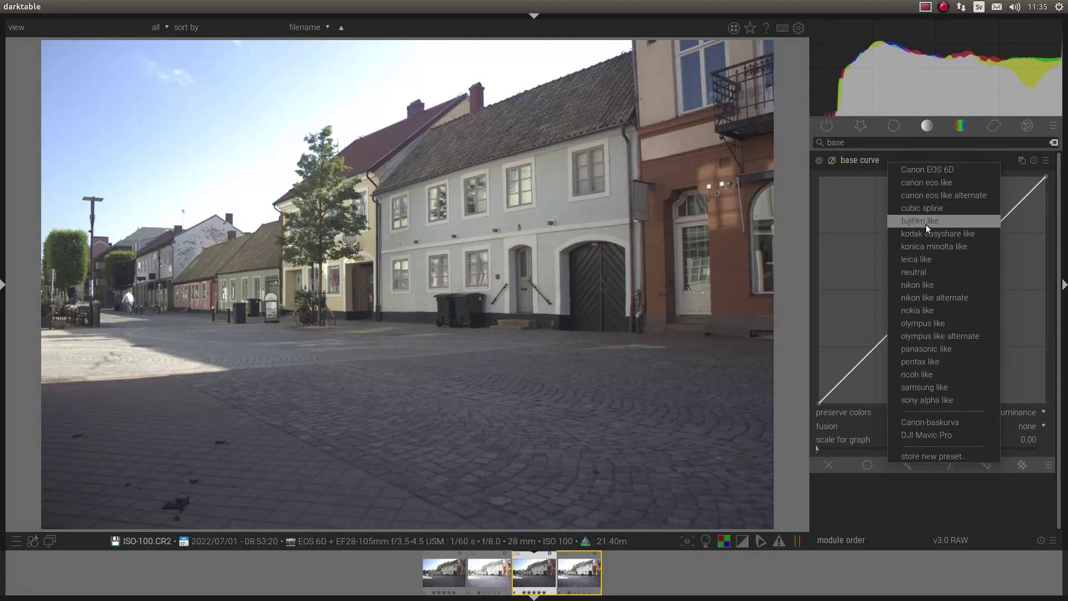
{"action": "left_click", "coordinate": [936, 423]}
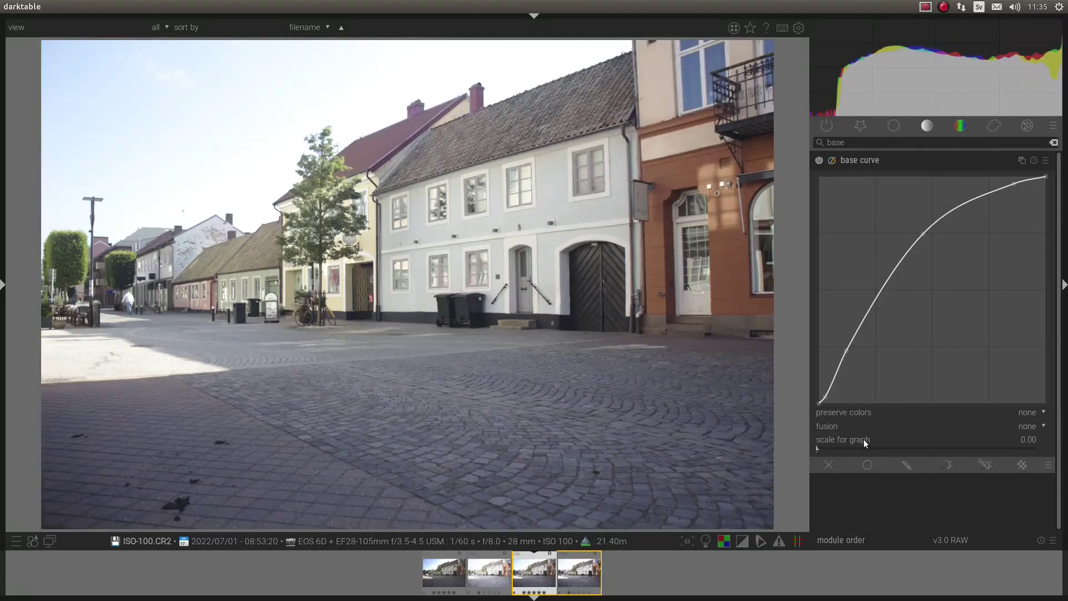
Compare the brightened ISO-100.CR2 with its camera JPEG, ending on the raw
{"action": "left_click", "coordinate": [588, 554]}
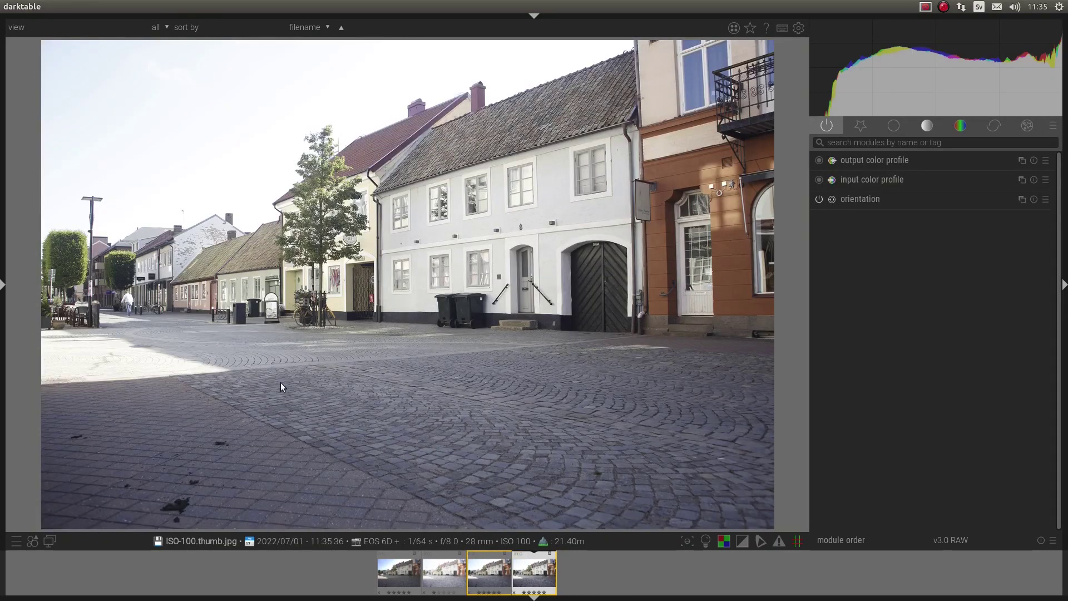
{"action": "left_click", "coordinate": [502, 570]}
{"action": "left_click", "coordinate": [581, 573]}
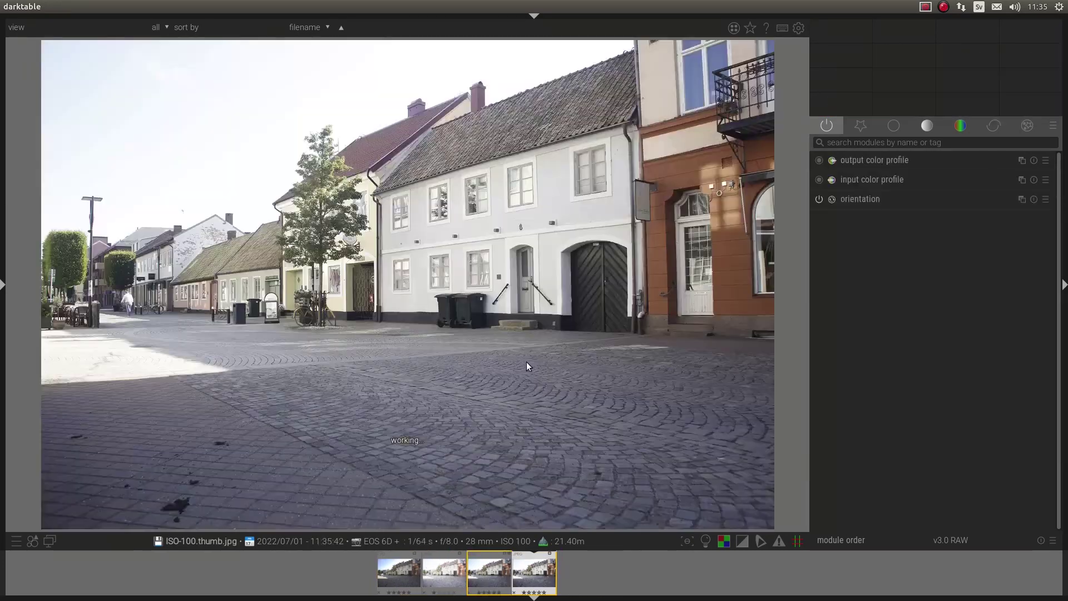
{"action": "left_click", "coordinate": [490, 568]}
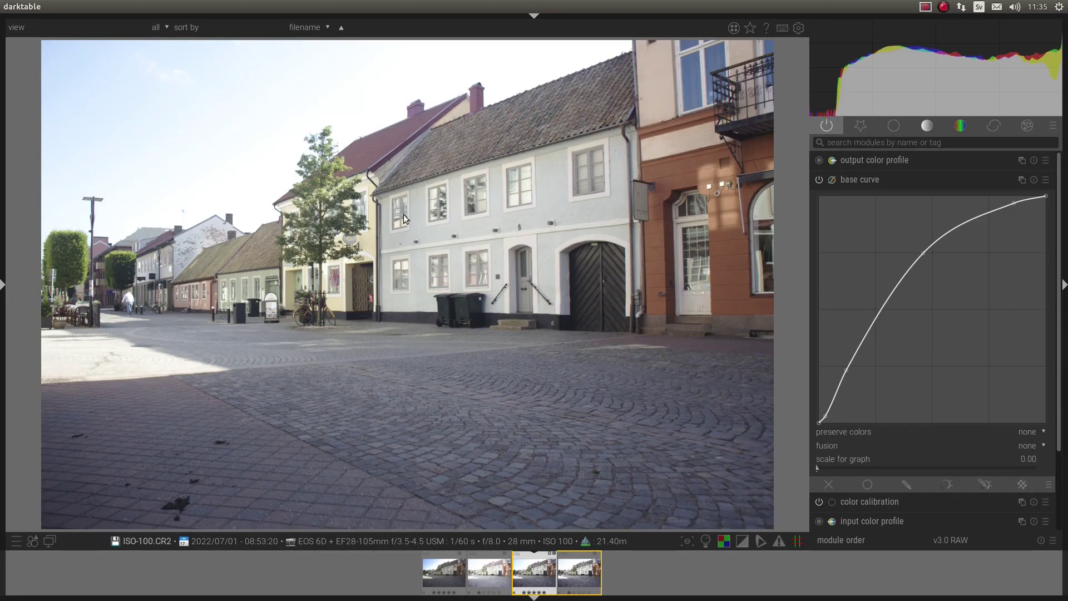
Open HTP200.CR2 from the grid and compare it with HTP200.thumb.jpg
{"action": "key", "text": "l"}
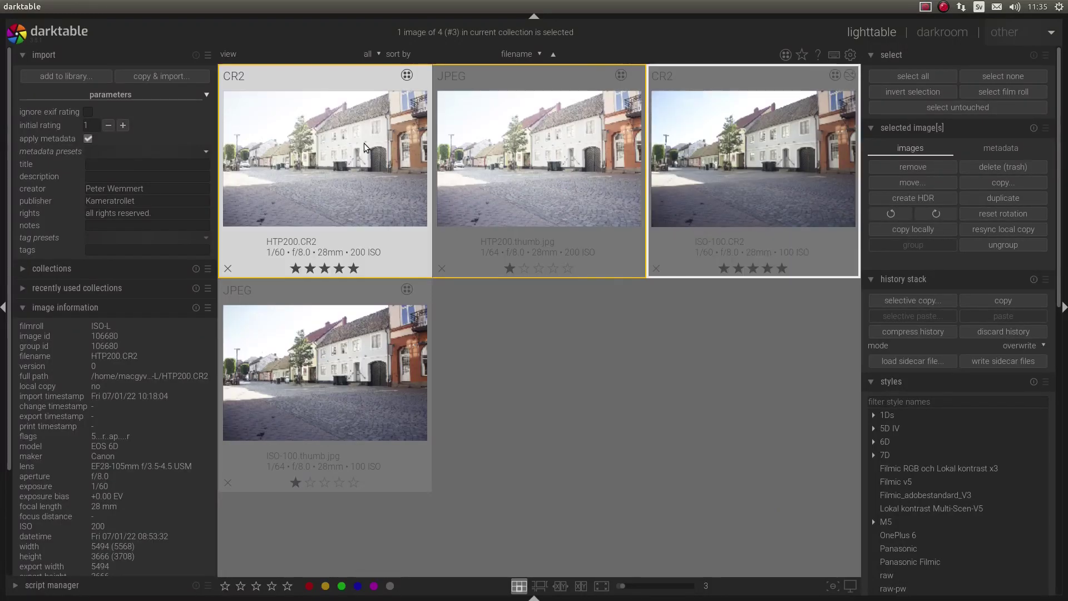
{"action": "key", "text": "d"}
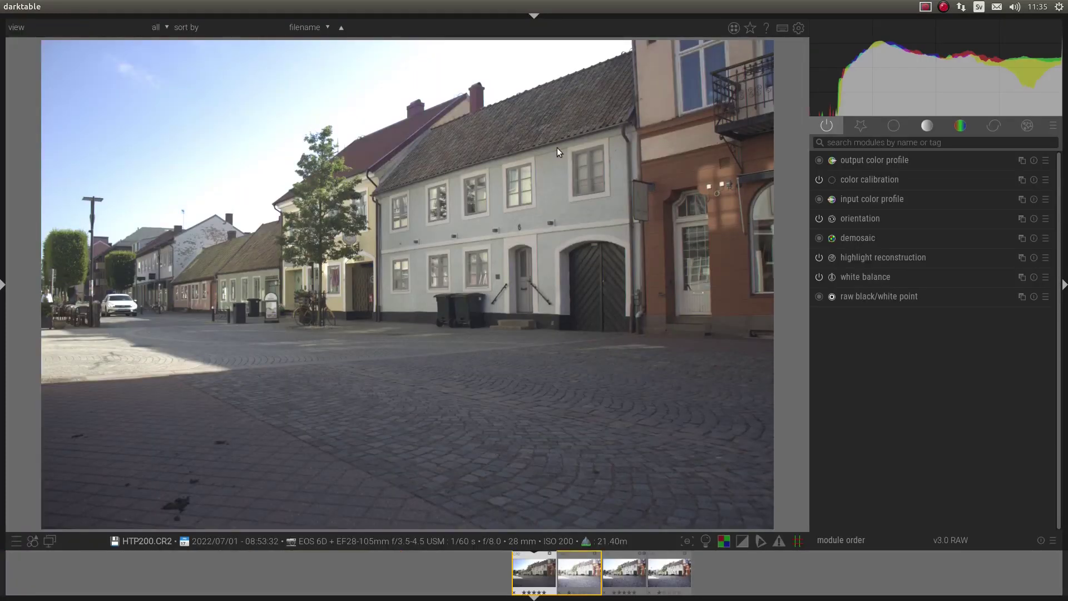
{"action": "left_click", "coordinate": [576, 578]}
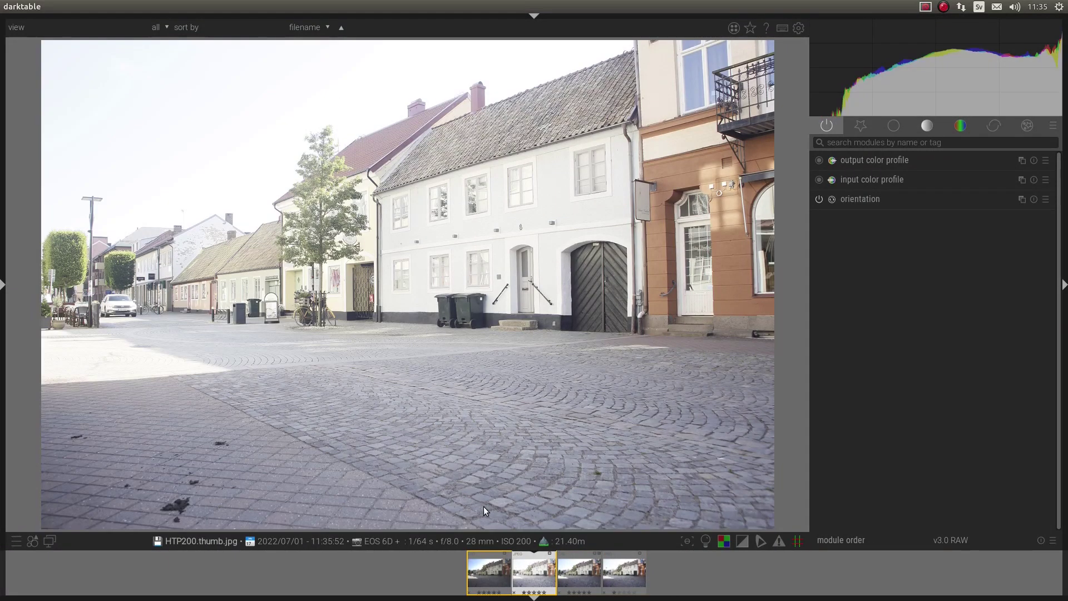
{"action": "left_click", "coordinate": [501, 558]}
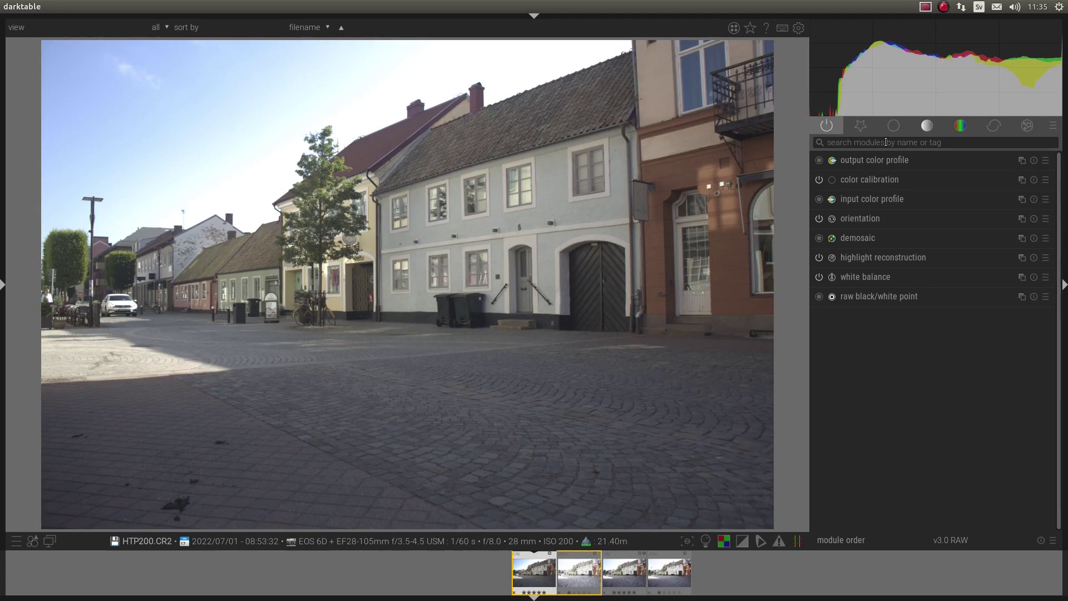
Apply the Canon-baskurva base curve preset to HTP200.CR2
{"action": "left_click", "coordinate": [886, 142]}
{"action": "type", "text": "base"}
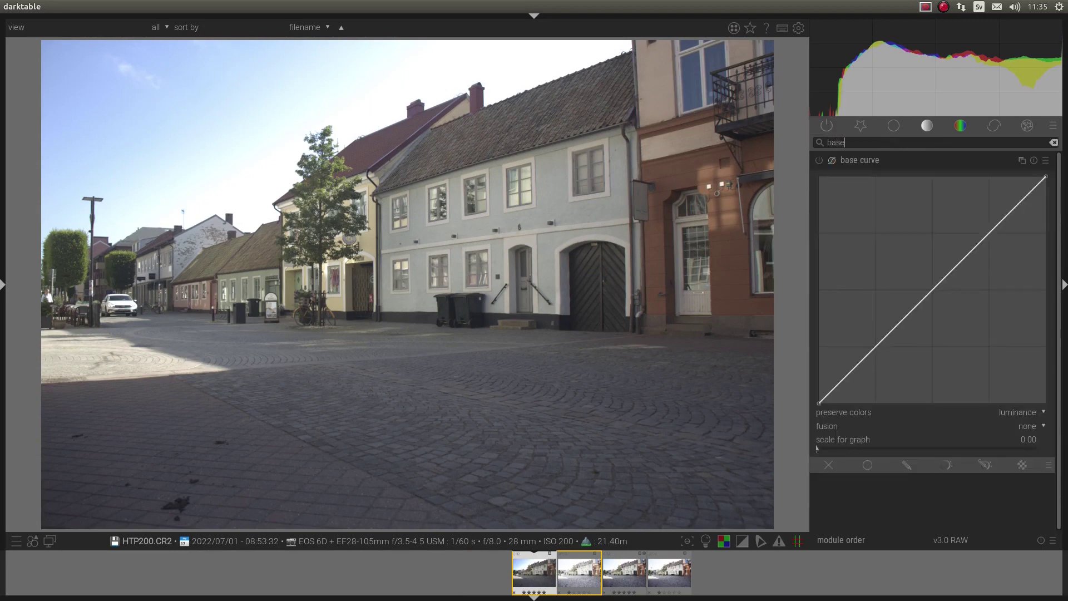
{"action": "right_click", "coordinate": [885, 159]}
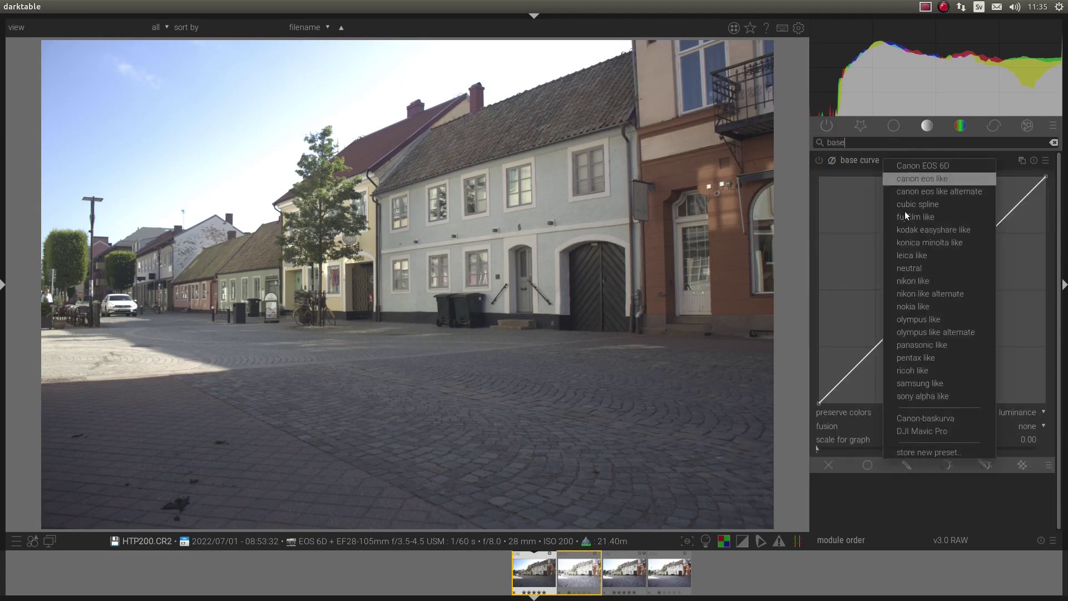
{"action": "left_click", "coordinate": [943, 418]}
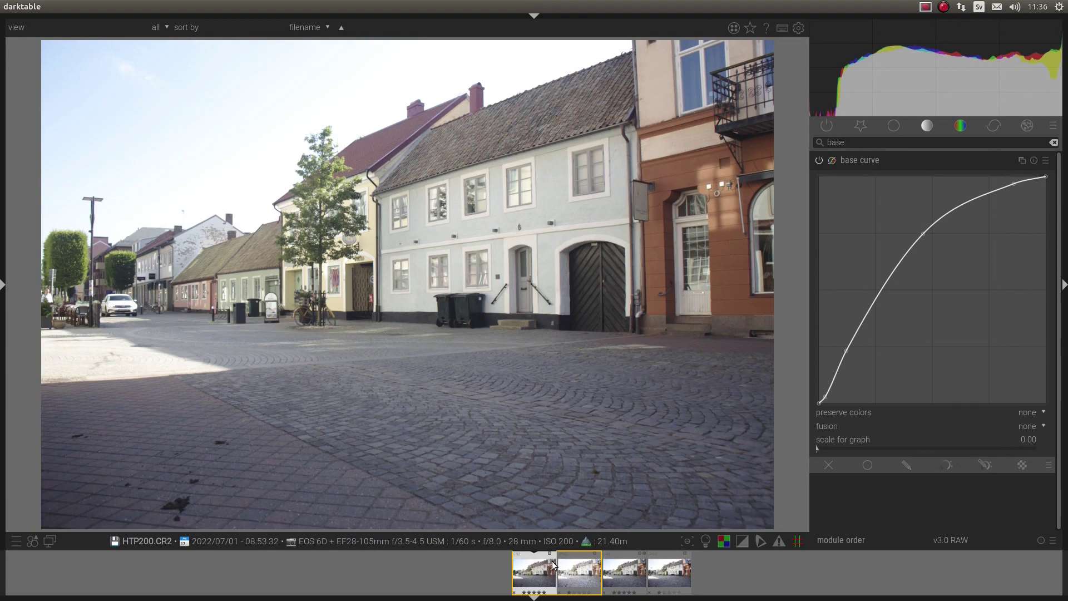
Compare the curved HTP200.CR2 against its camera JPEG, then collapse the base curve module
{"action": "key", "text": "space"}
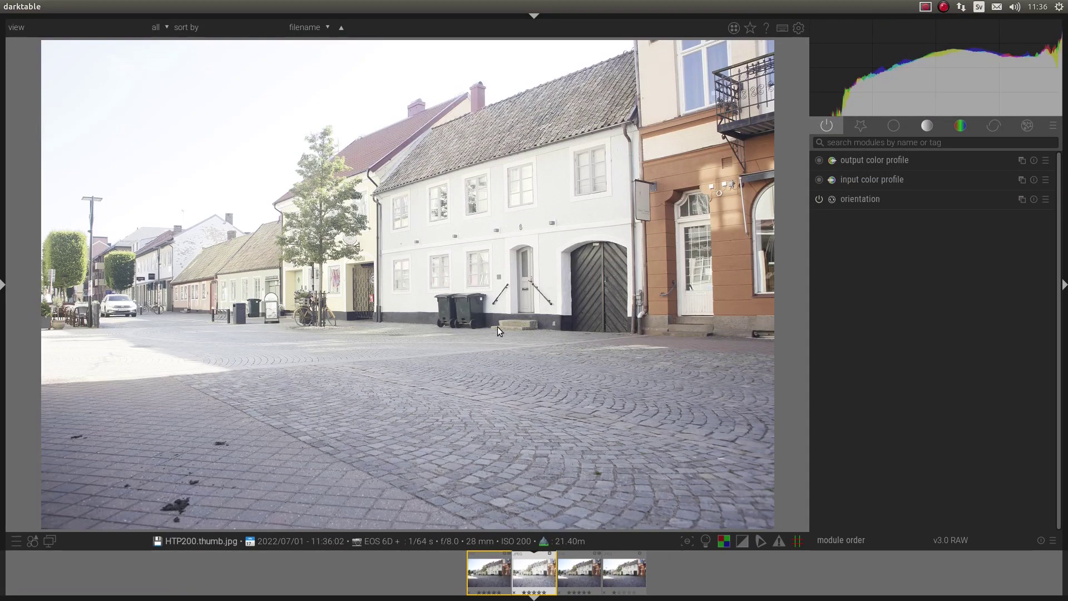
{"action": "key", "text": "BackSpace"}
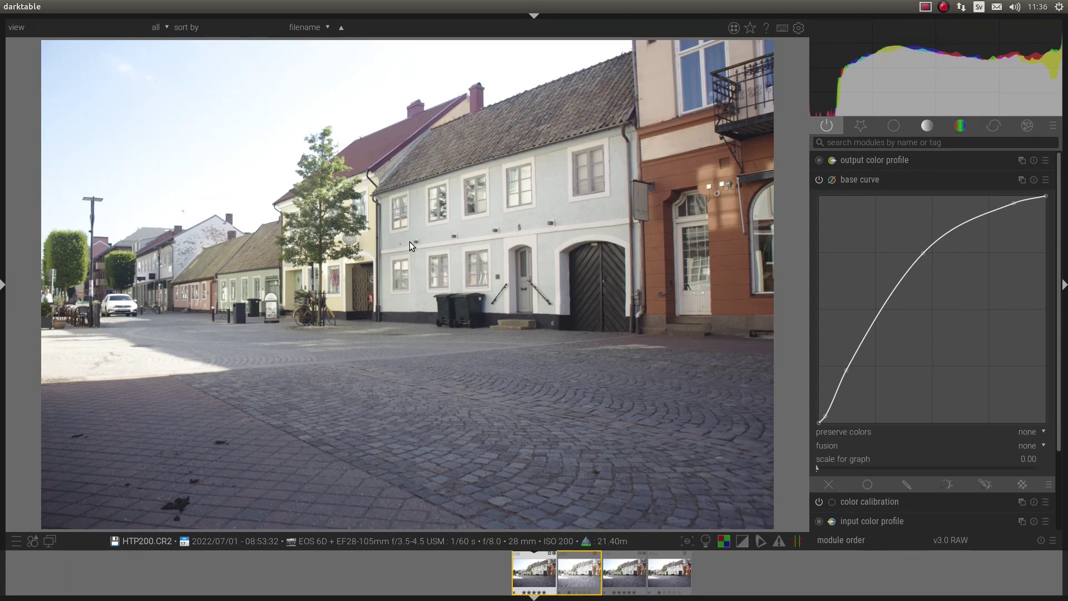
{"action": "left_click", "coordinate": [587, 576]}
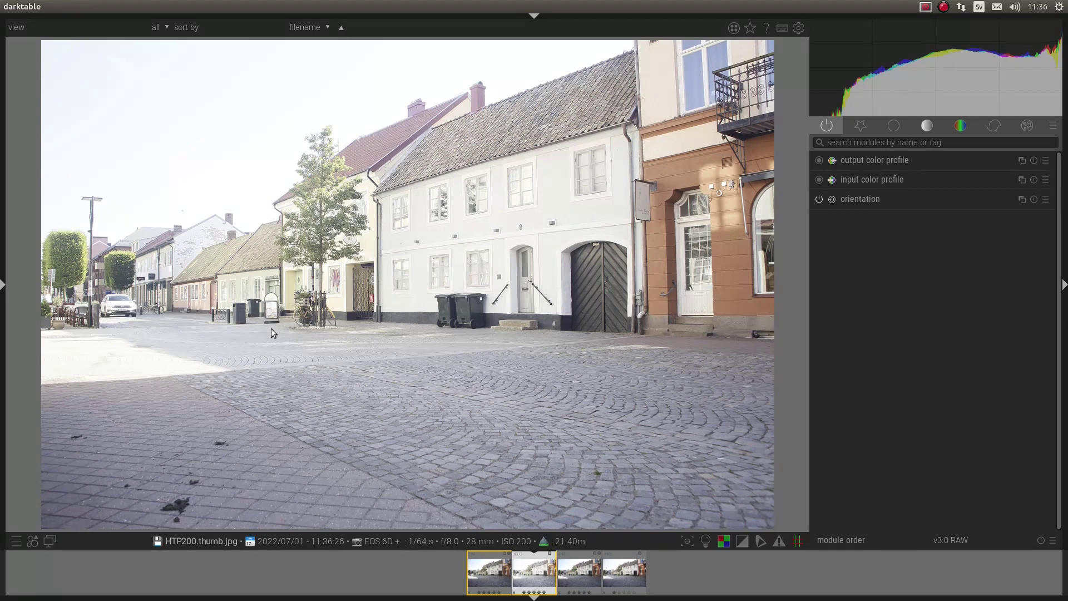
{"action": "left_click", "coordinate": [473, 561]}
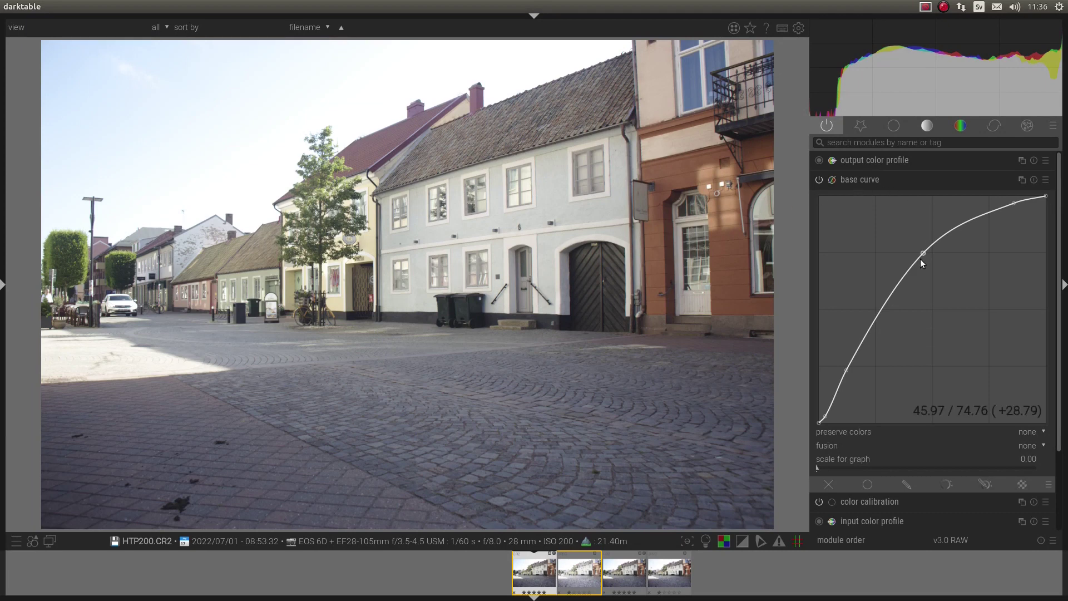
{"action": "left_click", "coordinate": [871, 180]}
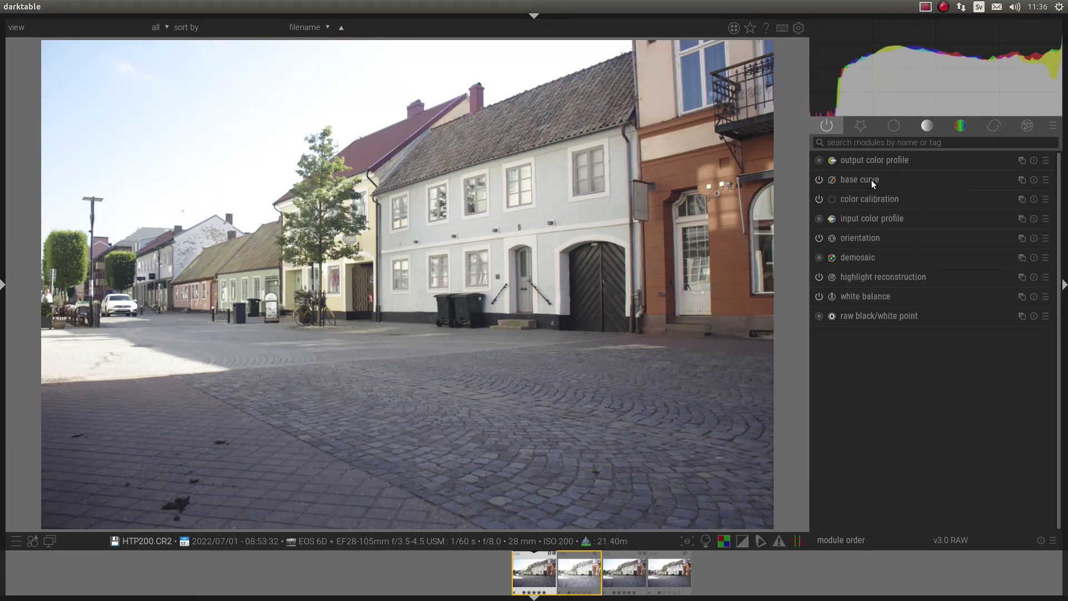
Set the exposure module on HTP200.CR2 to 1.00 EV
{"action": "left_click", "coordinate": [865, 142]}
{"action": "type", "text": "ex"}
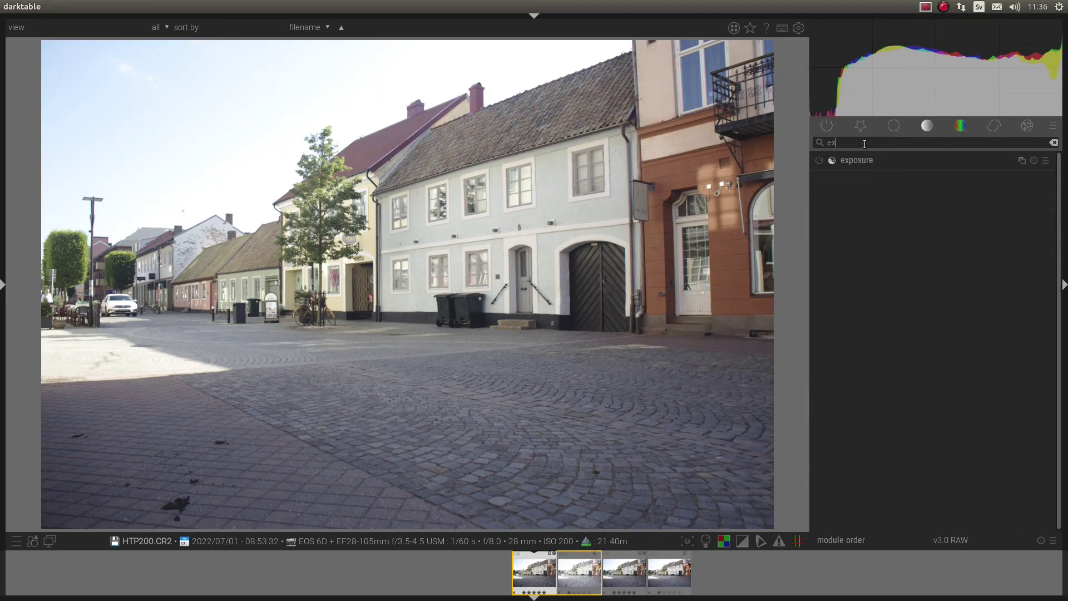
{"action": "left_click", "coordinate": [888, 162]}
{"action": "right_click", "coordinate": [919, 218]}
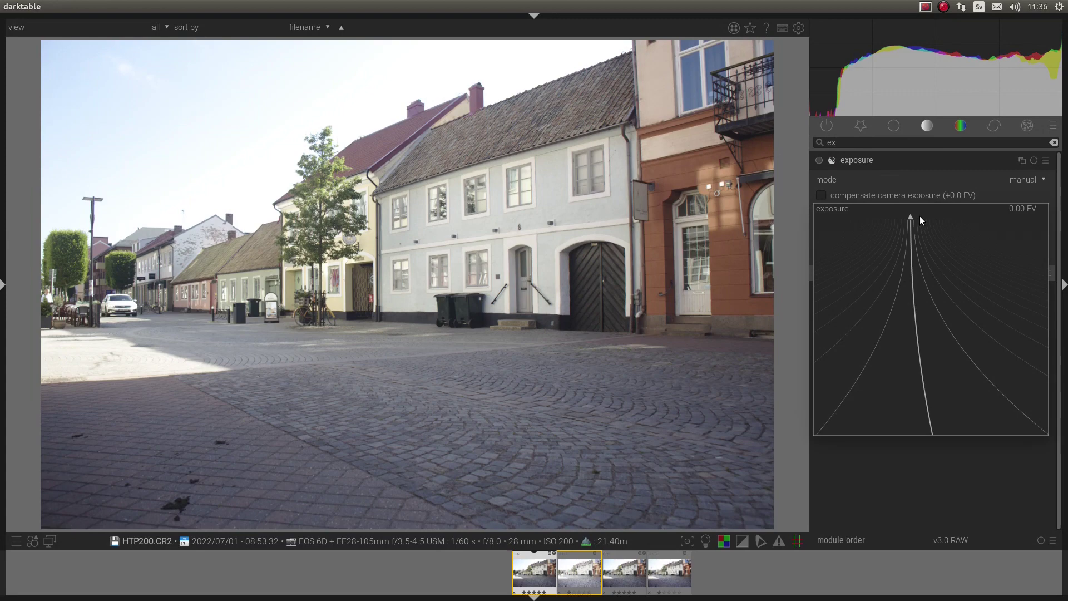
{"action": "type", "text": "1"}
{"action": "key", "text": "Return"}
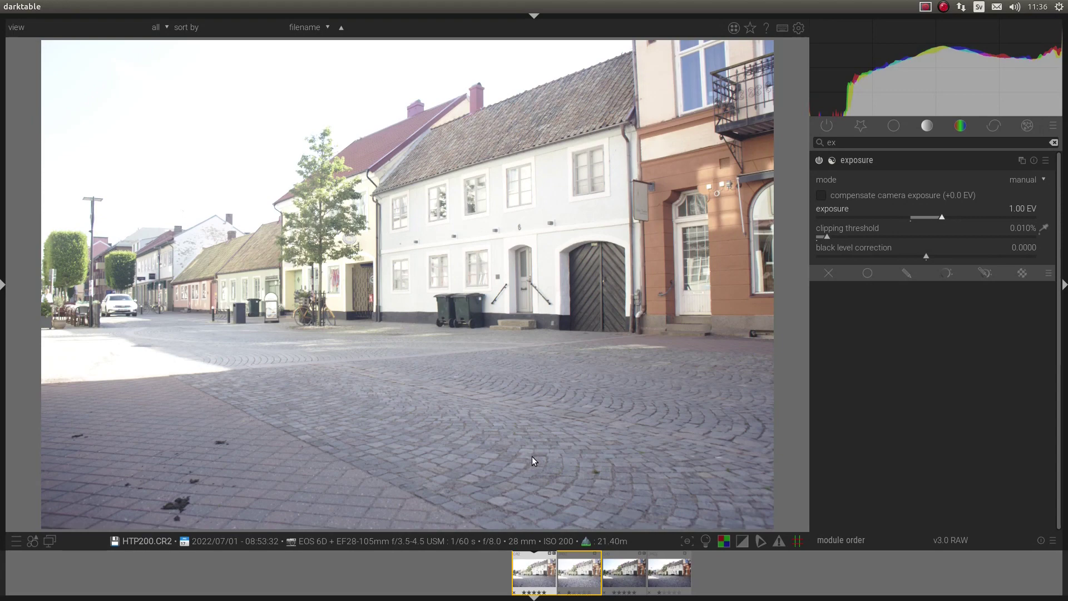
Compare the brightened HTP200.CR2 with its camera JPEG and return to the raw
{"action": "left_click", "coordinate": [564, 557]}
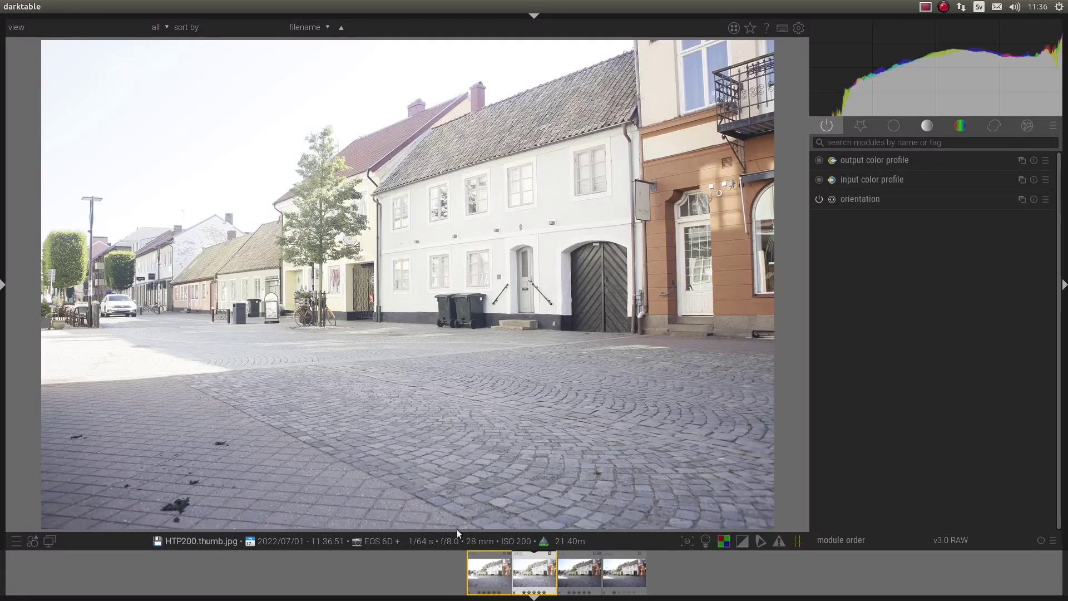
{"action": "left_click", "coordinate": [471, 562]}
{"action": "left_click", "coordinate": [476, 563]}
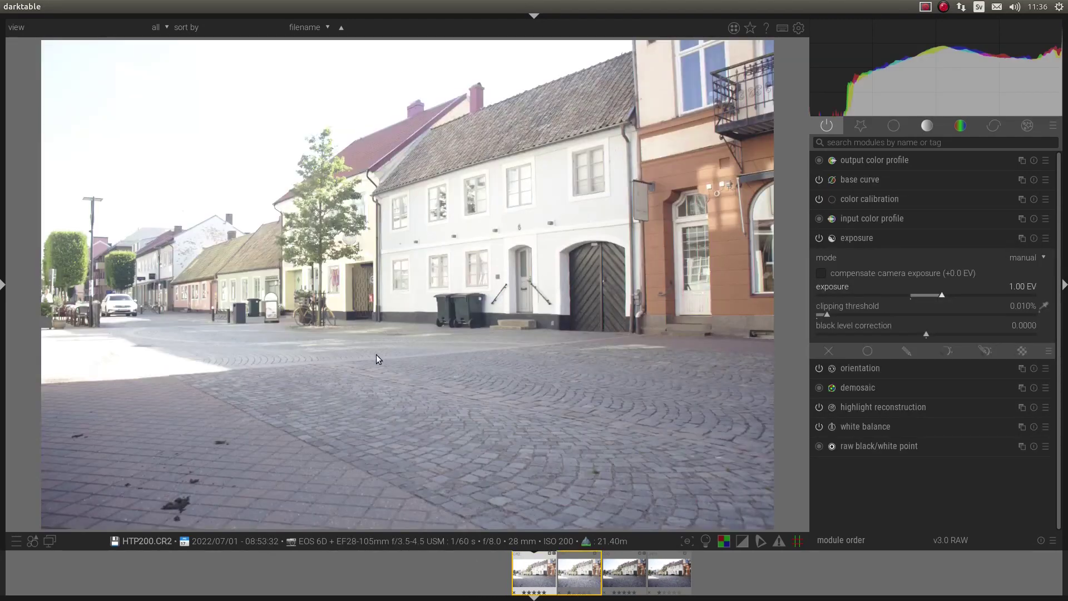
{"action": "mouse_move", "coordinate": [3, 270]}
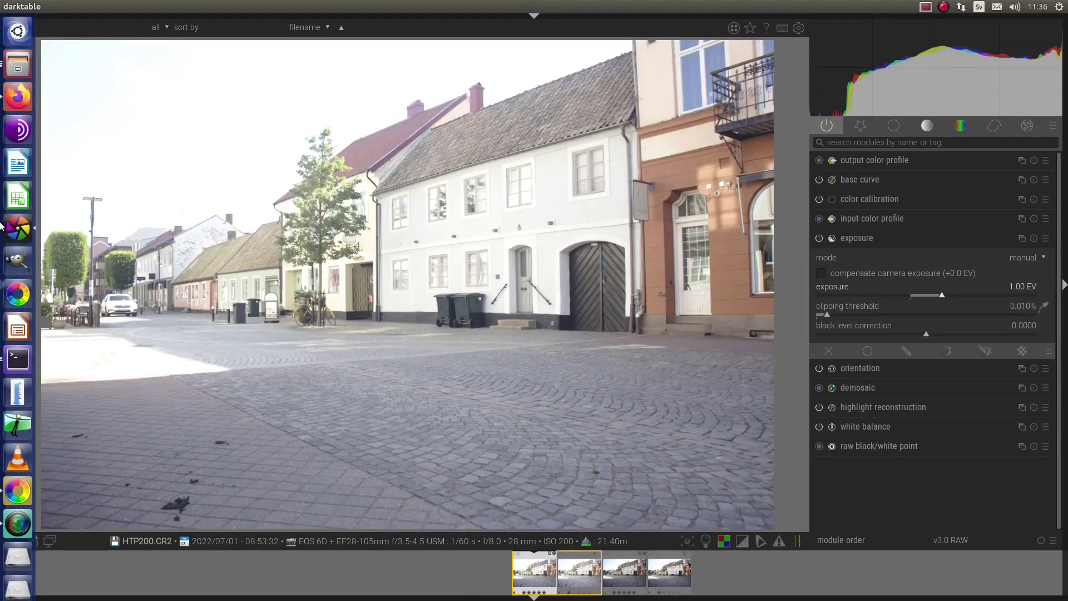
In RawTherapee, flip between ISO-100.thumb.jpg and ISO-100.CR2, scrolling to its Filmlik tone curve
{"action": "left_click", "coordinate": [16, 495]}
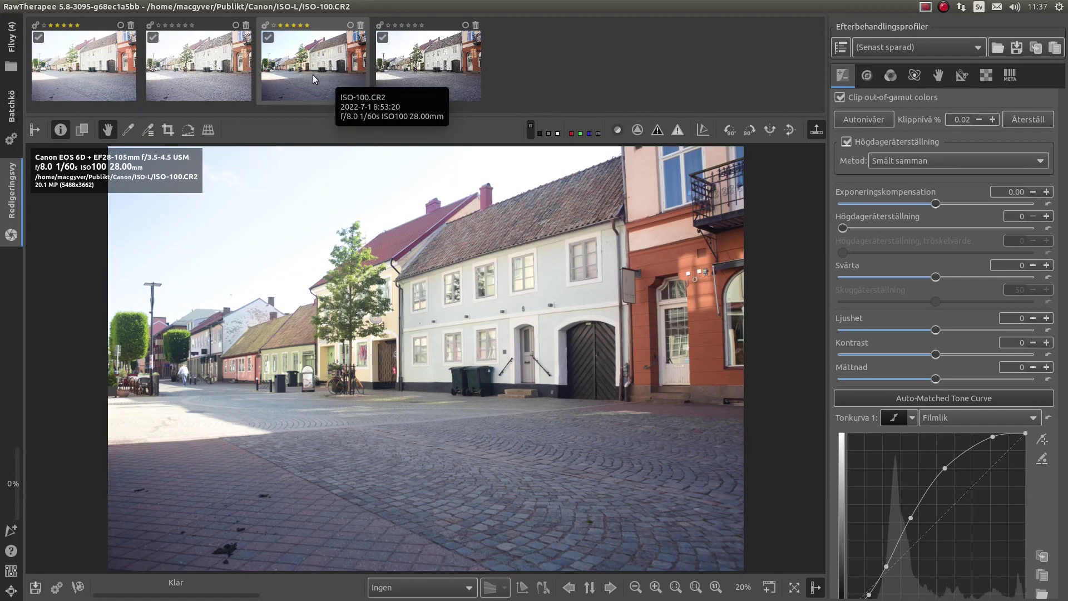
{"action": "left_click", "coordinate": [410, 63]}
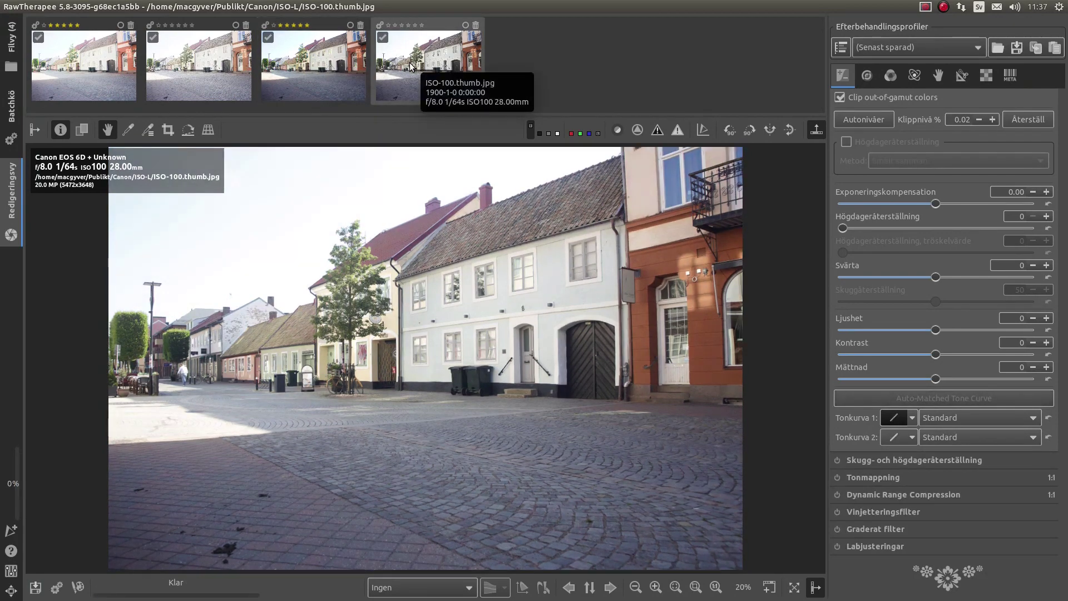
{"action": "left_click", "coordinate": [332, 74]}
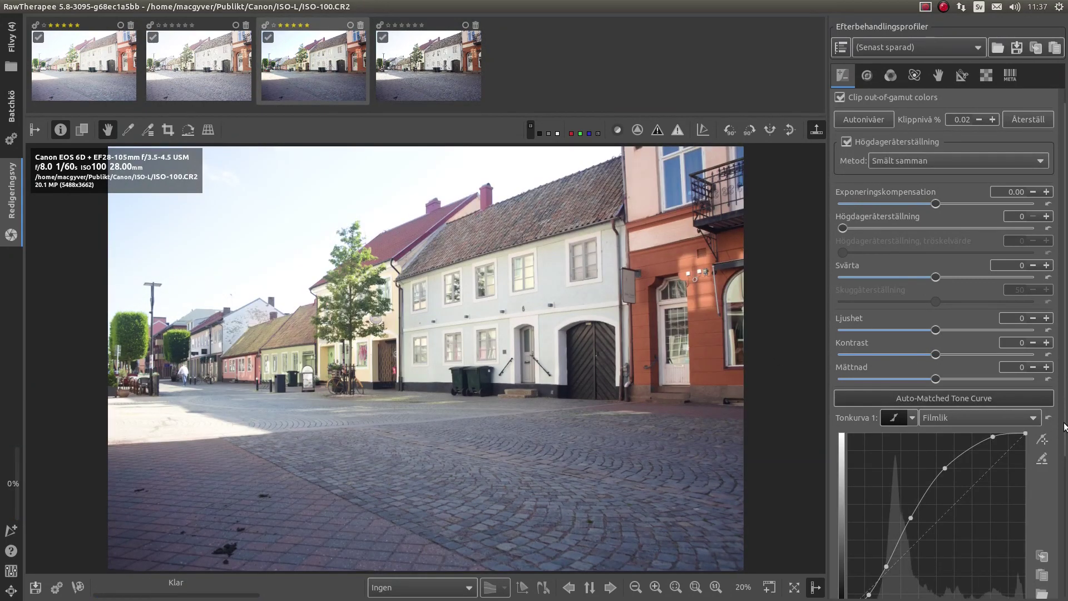
{"action": "scroll", "coordinate": [1063, 433], "scroll_direction": "down", "scroll_amount": 1}
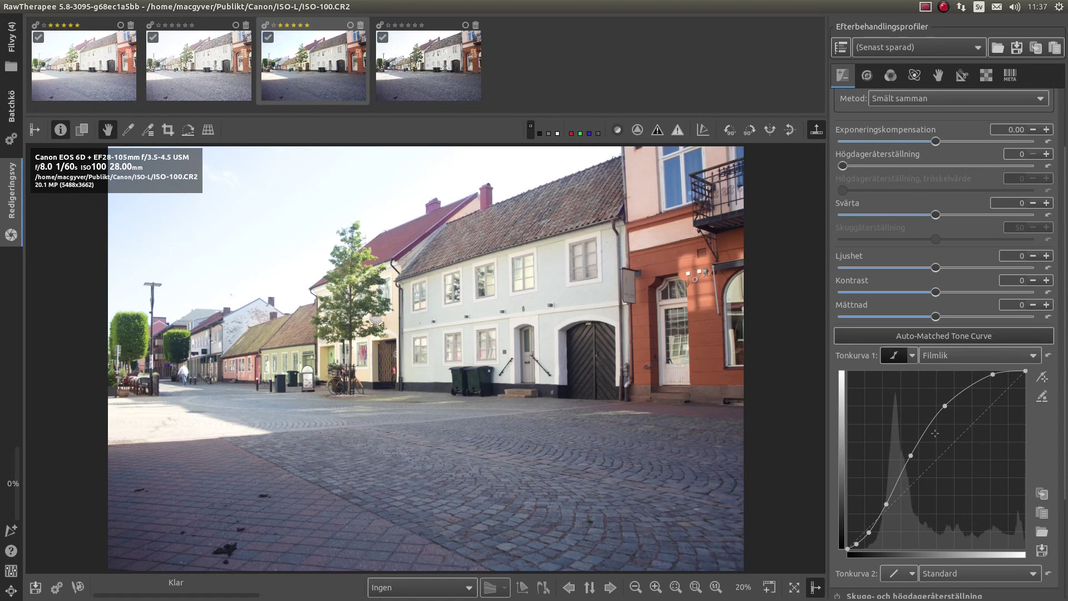
{"action": "left_click", "coordinate": [422, 71]}
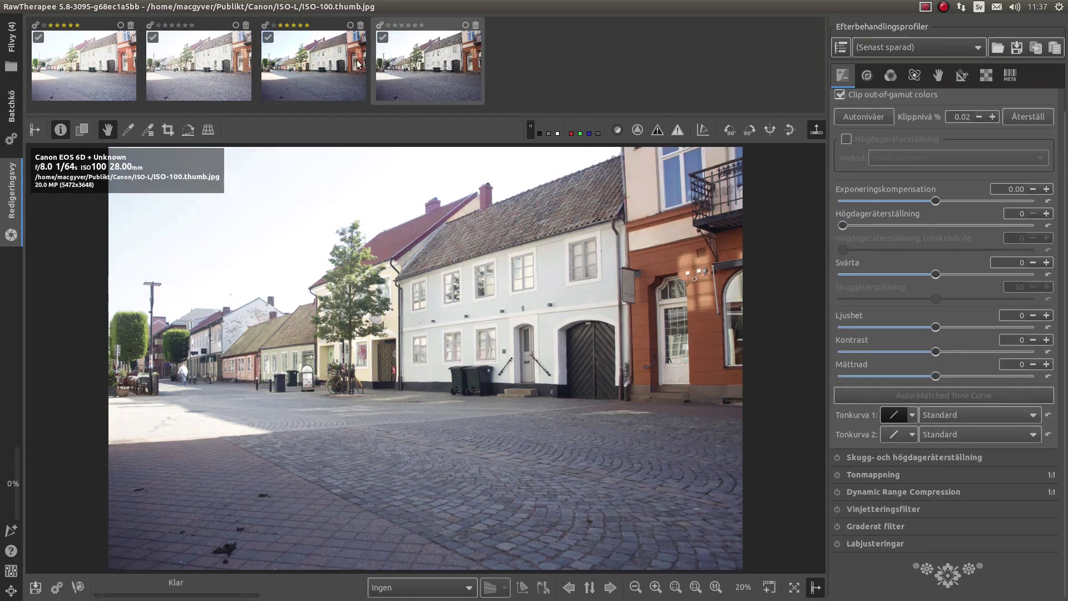
{"action": "left_click", "coordinate": [320, 65]}
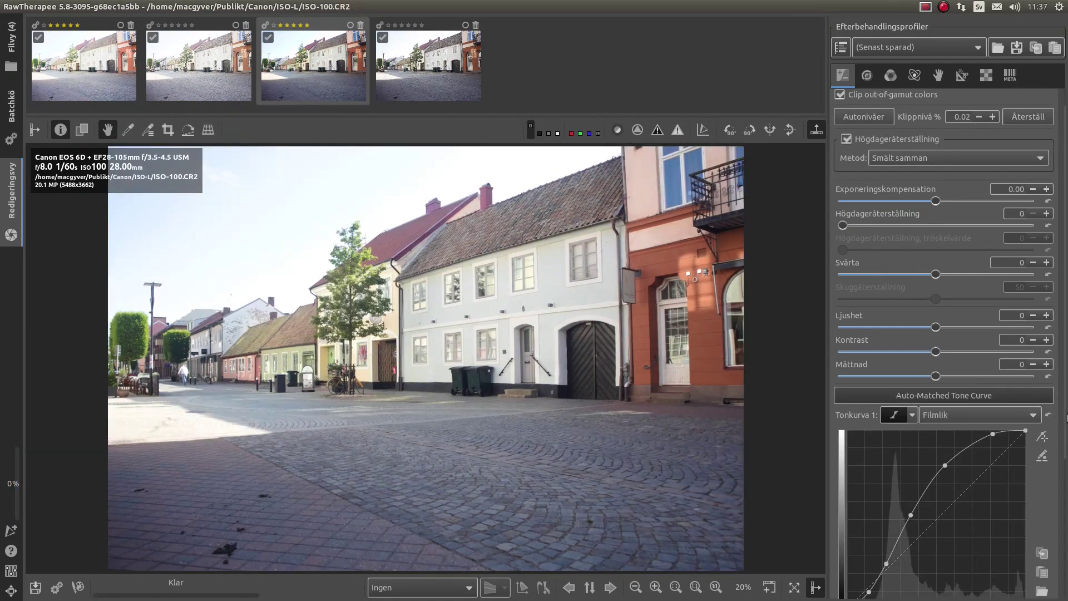
{"action": "scroll", "coordinate": [1066, 419], "scroll_direction": "down", "scroll_amount": 5}
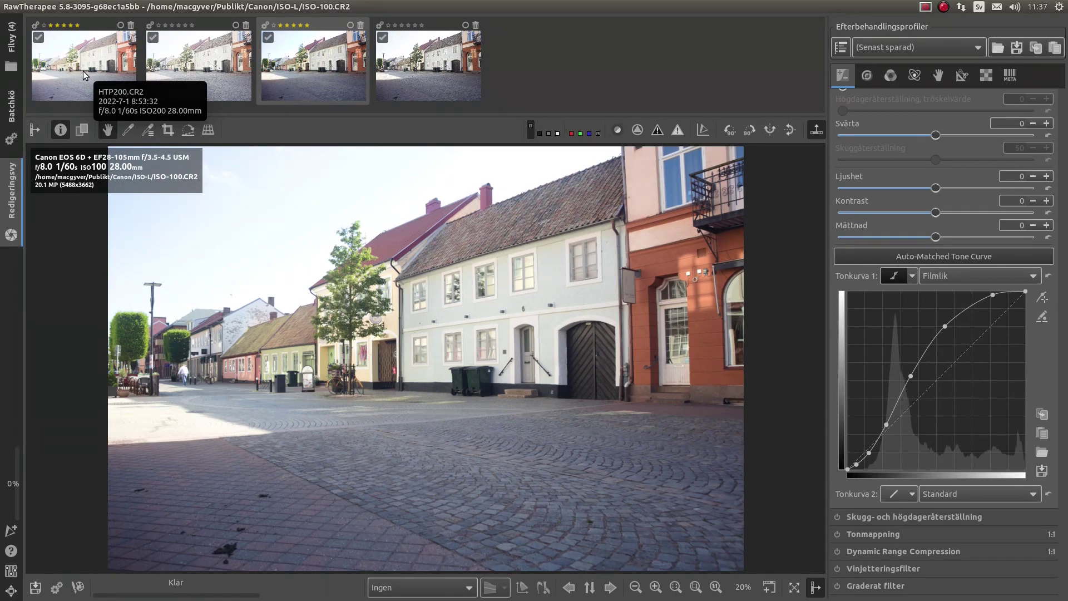
Reset tone curve 1 to linear and use the system default display colour profile
{"action": "left_click", "coordinate": [82, 72]}
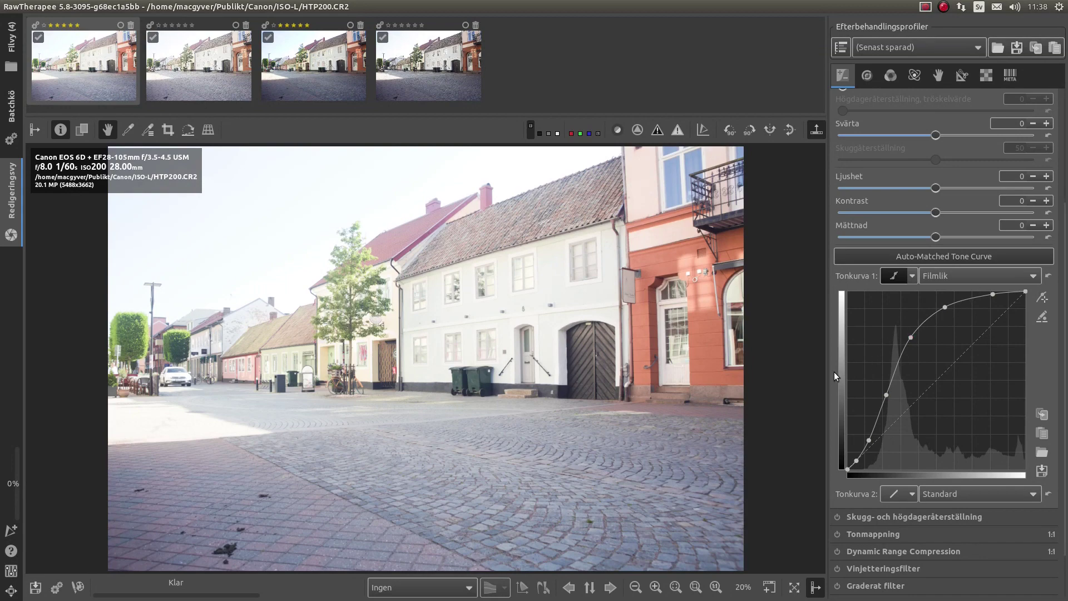
{"action": "left_click", "coordinate": [1048, 275]}
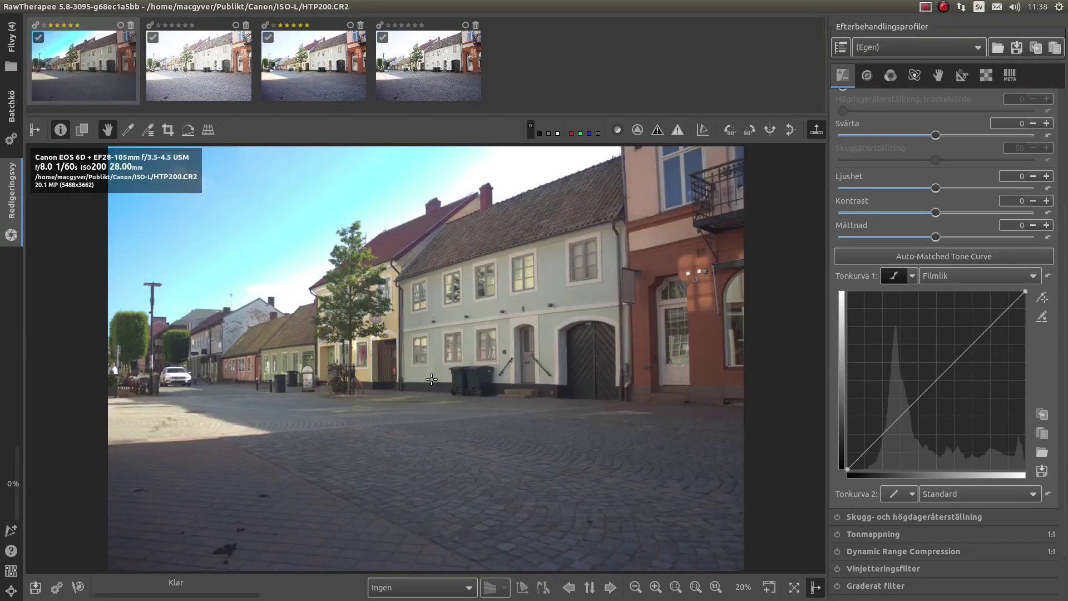
{"action": "left_click", "coordinate": [273, 74]}
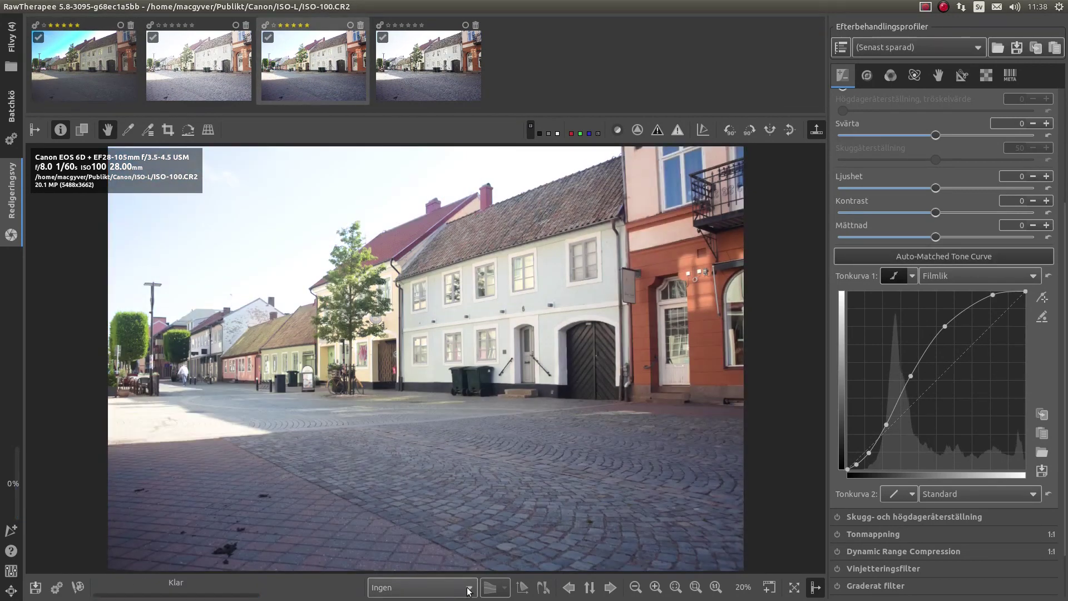
{"action": "left_click", "coordinate": [469, 589]}
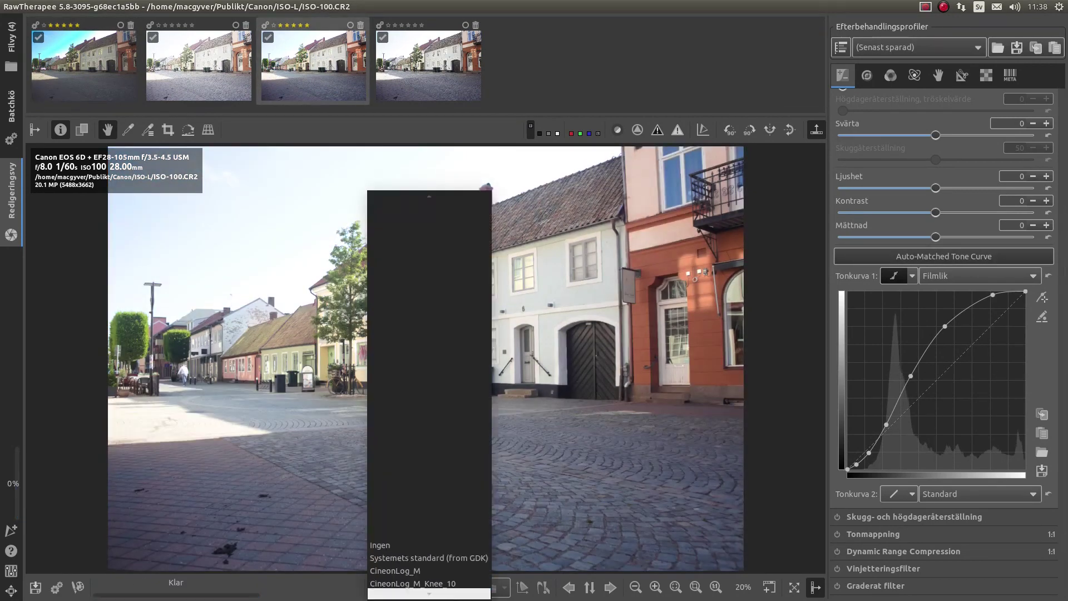
{"action": "left_click", "coordinate": [430, 535]}
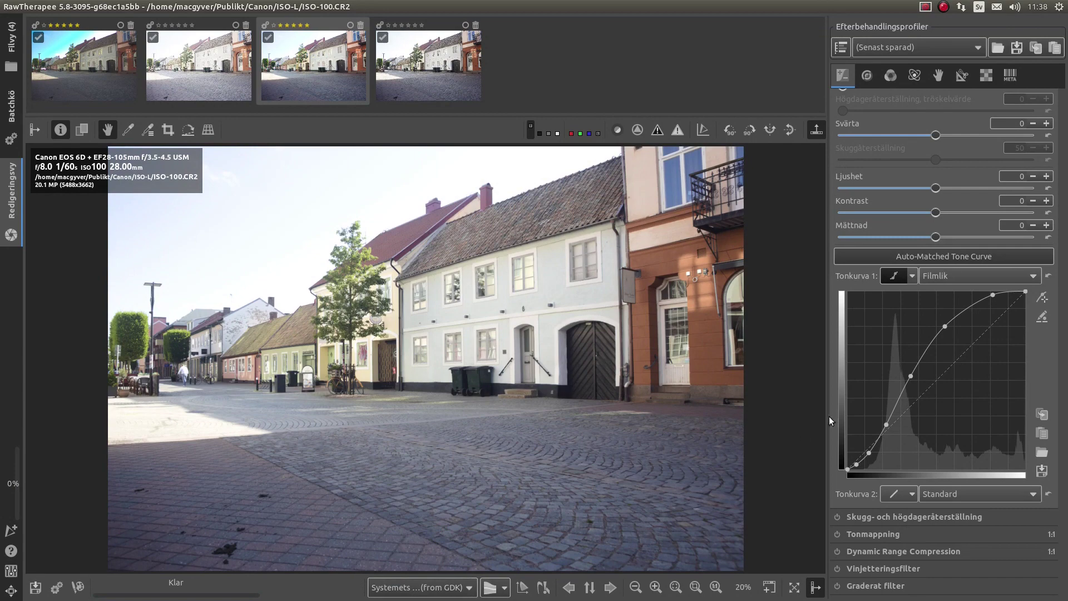
{"action": "left_click", "coordinate": [1048, 276]}
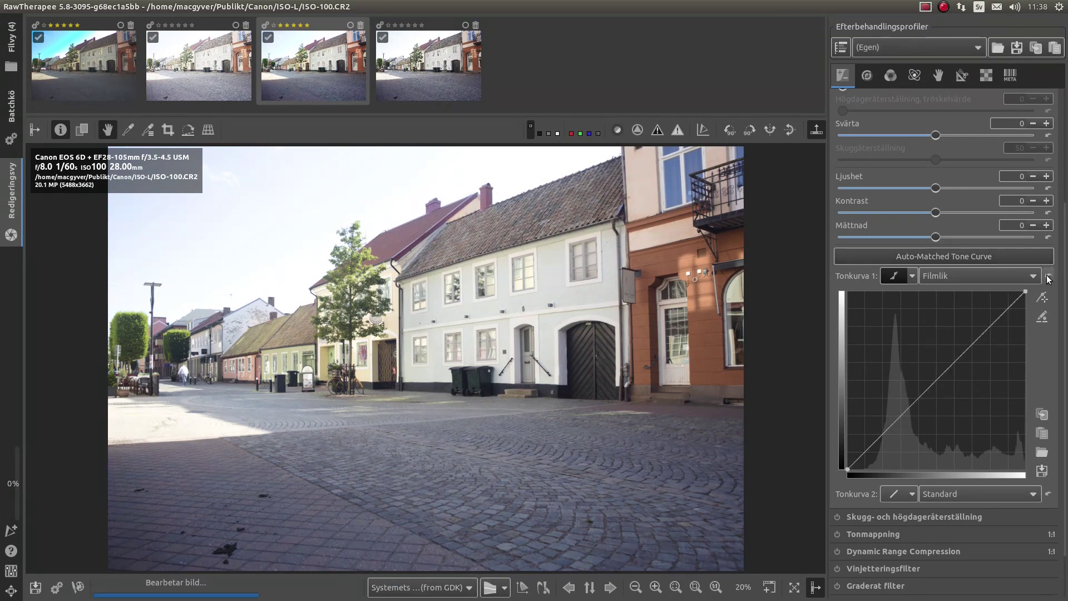
Compare HTP200, ISO-100 and the ISO-100 camera JPEG, ending on ISO-100.CR2
{"action": "left_click", "coordinate": [79, 70]}
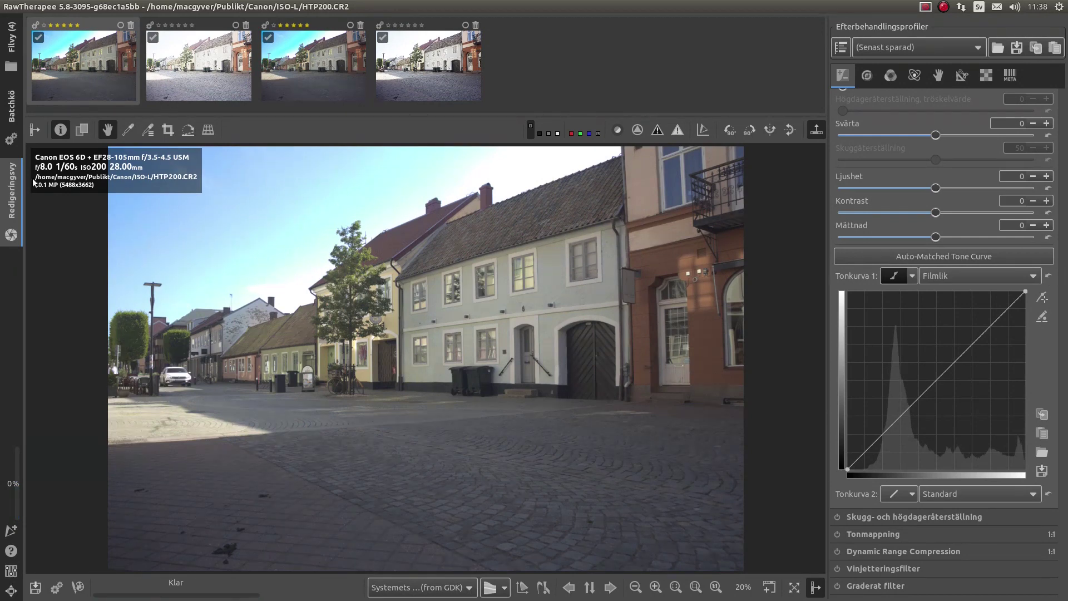
{"action": "left_click", "coordinate": [297, 69]}
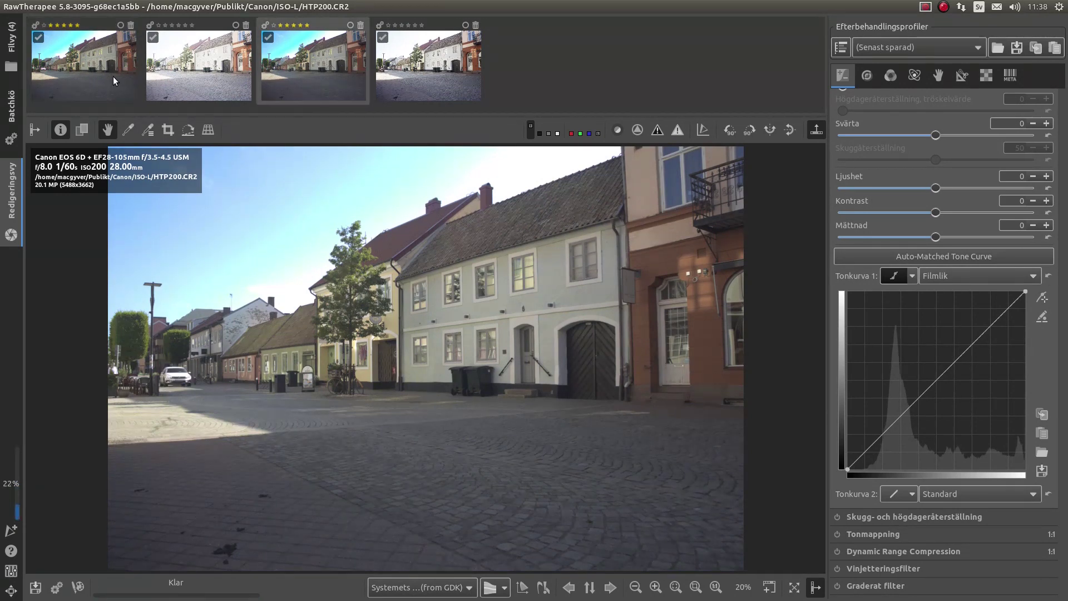
{"action": "left_click", "coordinate": [424, 74]}
{"action": "left_click", "coordinate": [356, 81]}
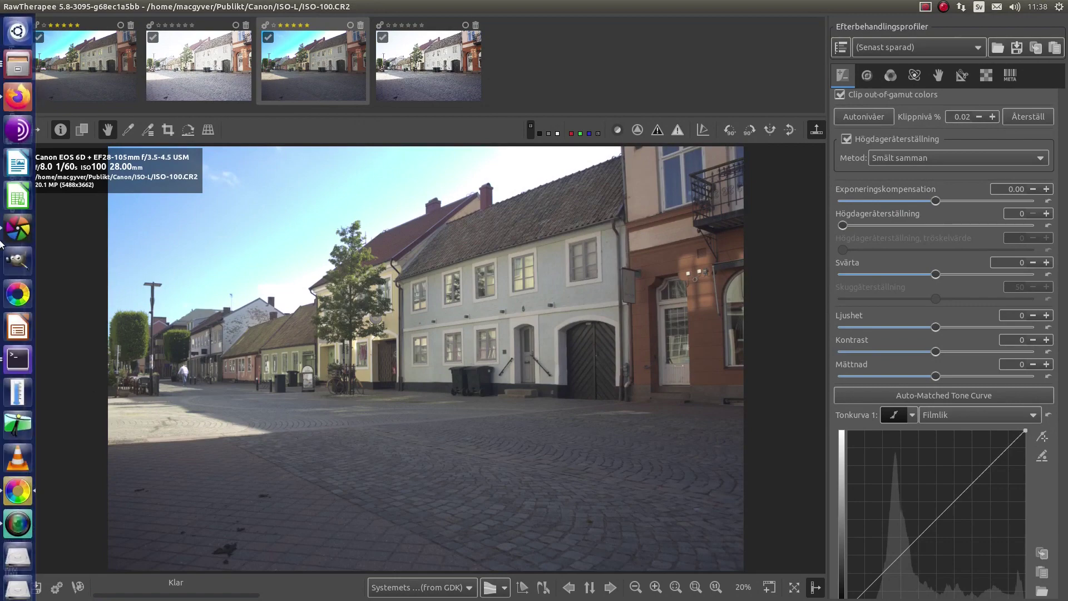
Back in darktable, open ISO-100.CR2 from the filmstrip and expand its base curve
{"action": "left_click", "coordinate": [13, 256]}
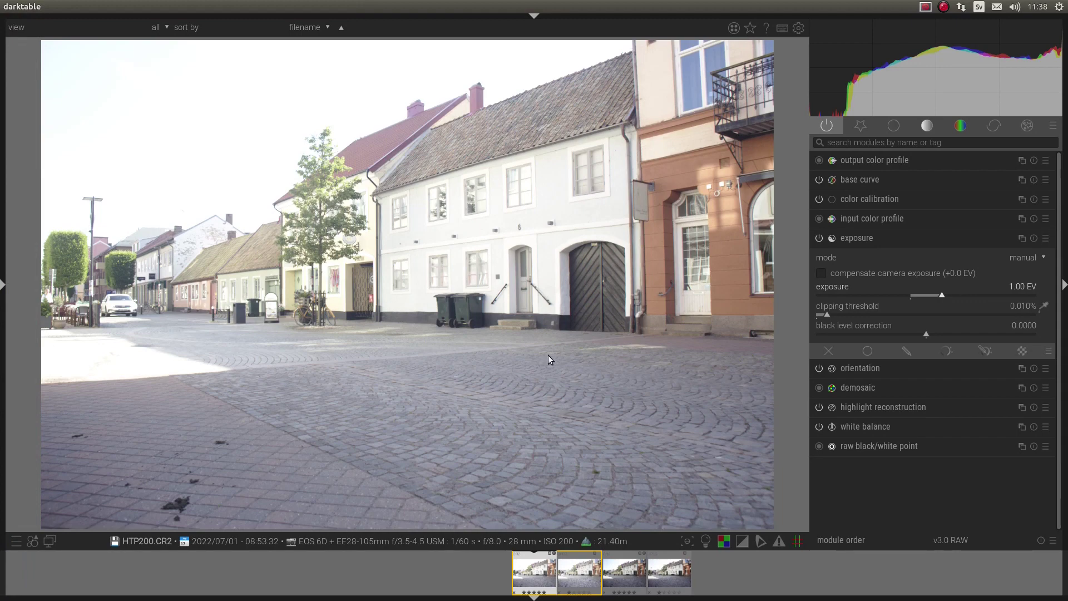
{"action": "left_click", "coordinate": [616, 578]}
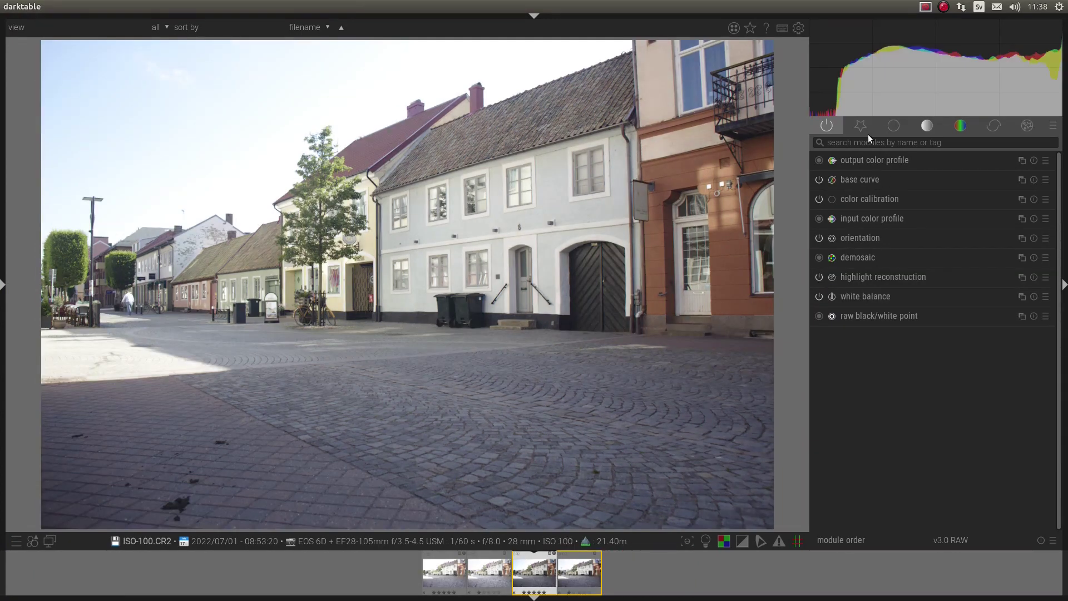
{"action": "left_click", "coordinate": [879, 180]}
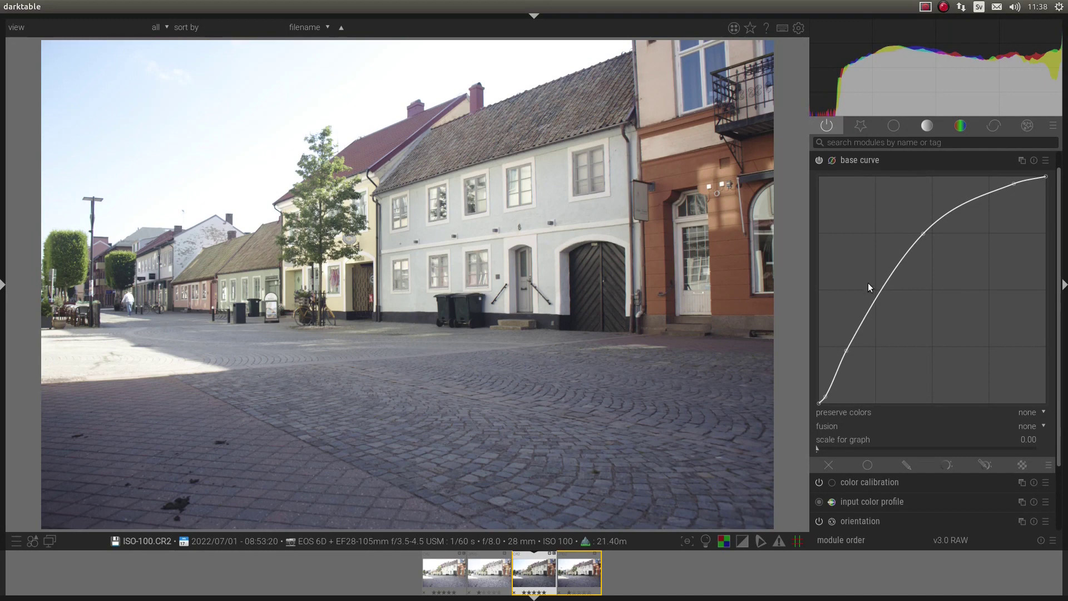
In the favourites group, disable base curve and try filmic rgb on, then off again
{"action": "left_click", "coordinate": [859, 162]}
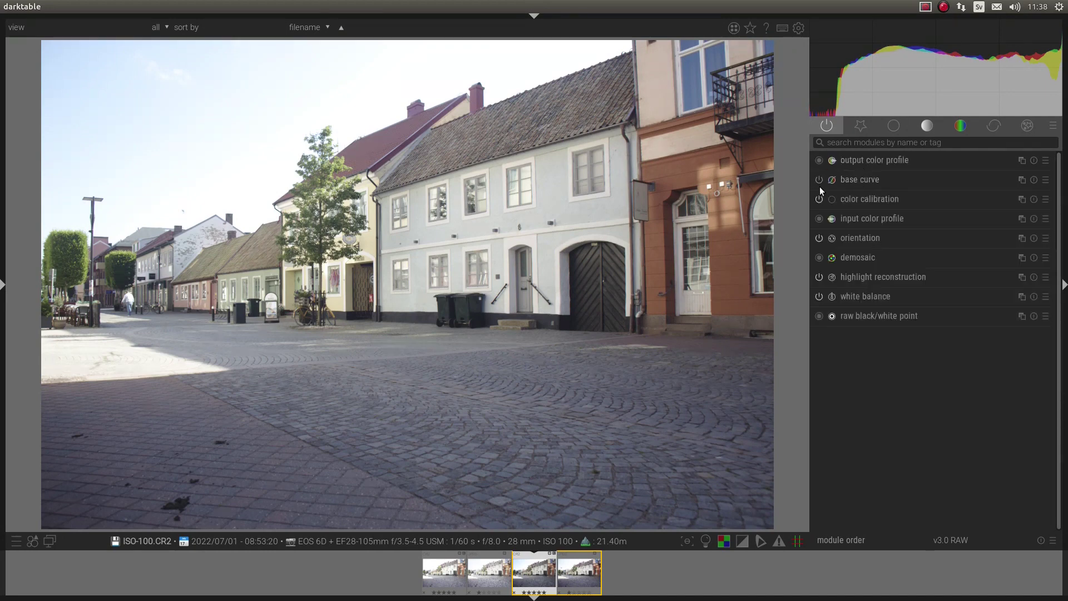
{"action": "left_click", "coordinate": [858, 126]}
{"action": "left_click", "coordinate": [817, 201]}
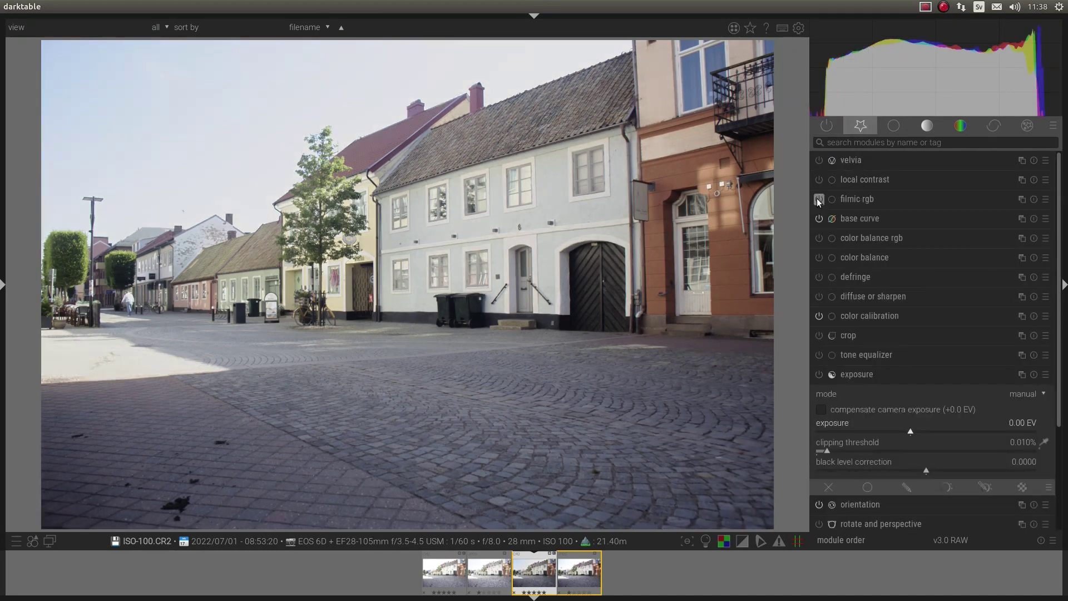
{"action": "left_click", "coordinate": [817, 220]}
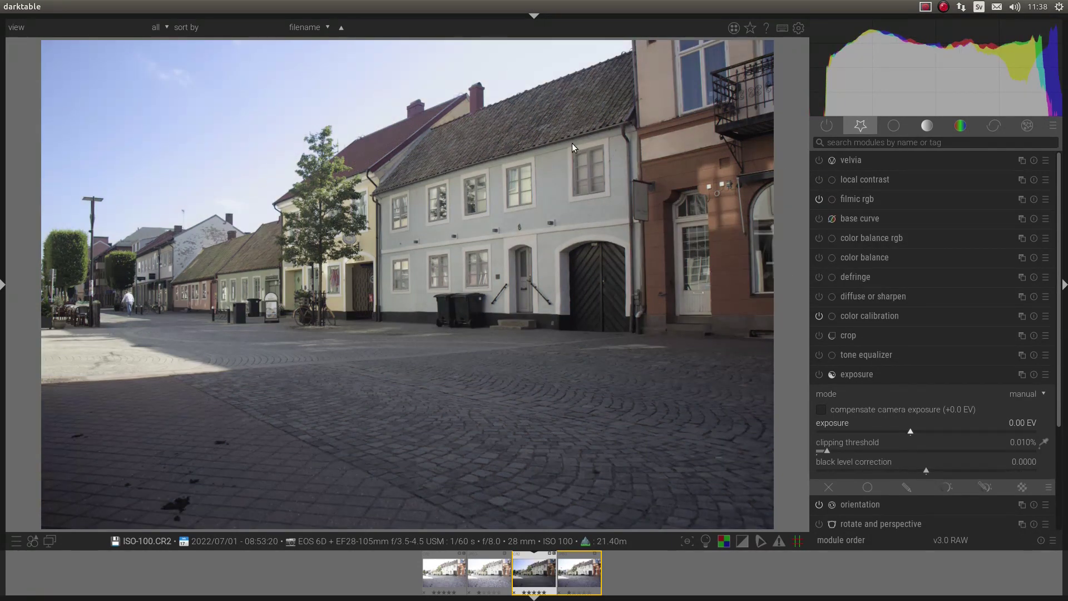
{"action": "mouse_move", "coordinate": [938, 94]}
{"action": "scroll", "coordinate": [939, 94], "scroll_direction": "up", "scroll_amount": 1}
{"action": "scroll", "coordinate": [938, 95], "scroll_direction": "down", "scroll_amount": 1}
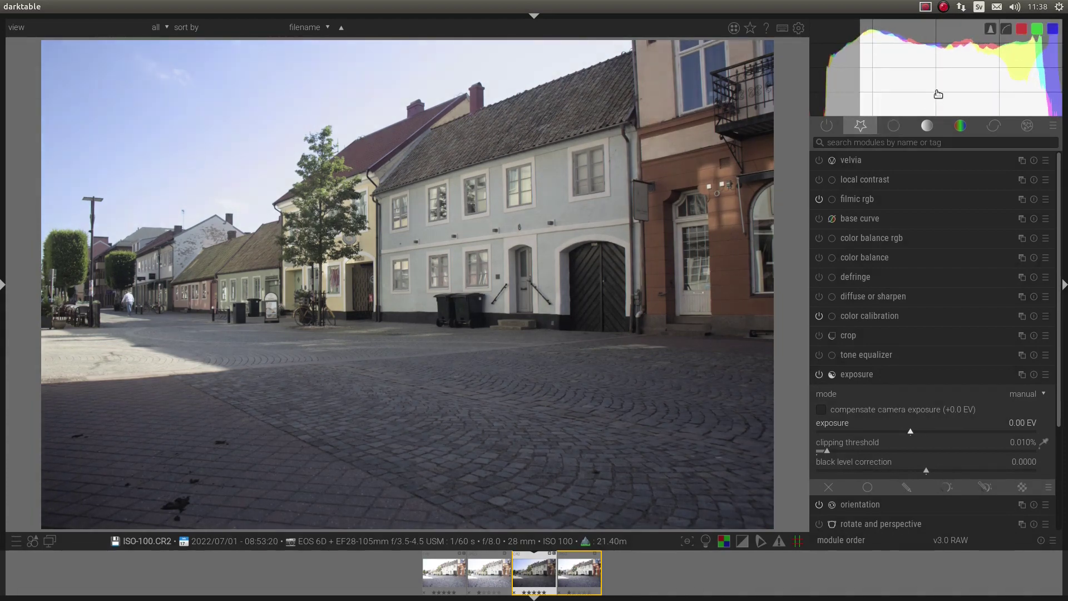
{"action": "left_click", "coordinate": [822, 200]}
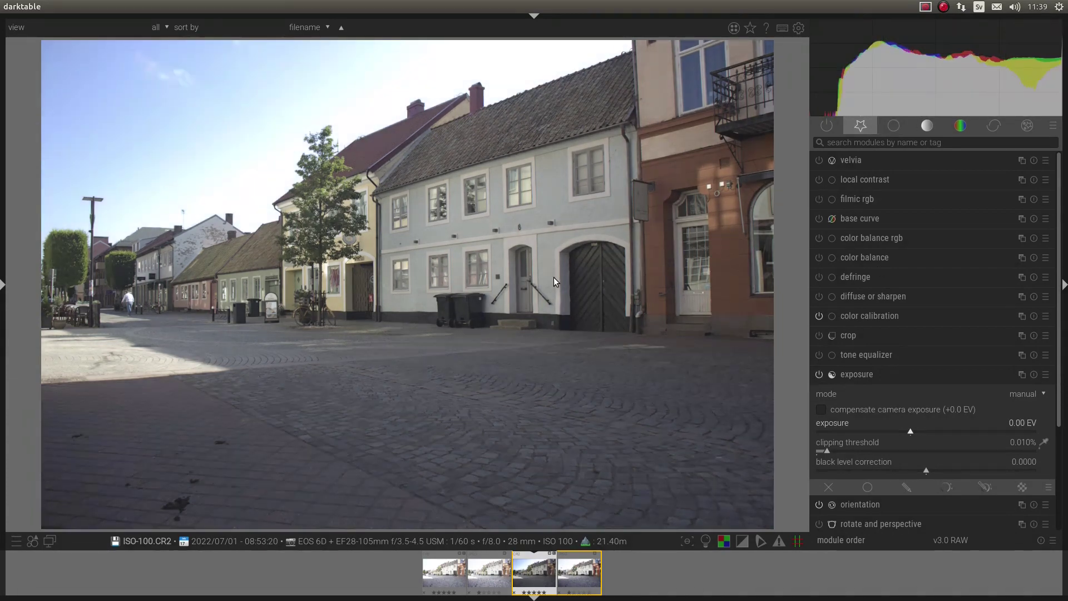
Apply the Filmic v5 style to ISO-100.CR2 and view the camera JPEG
{"action": "left_click", "coordinate": [34, 539]}
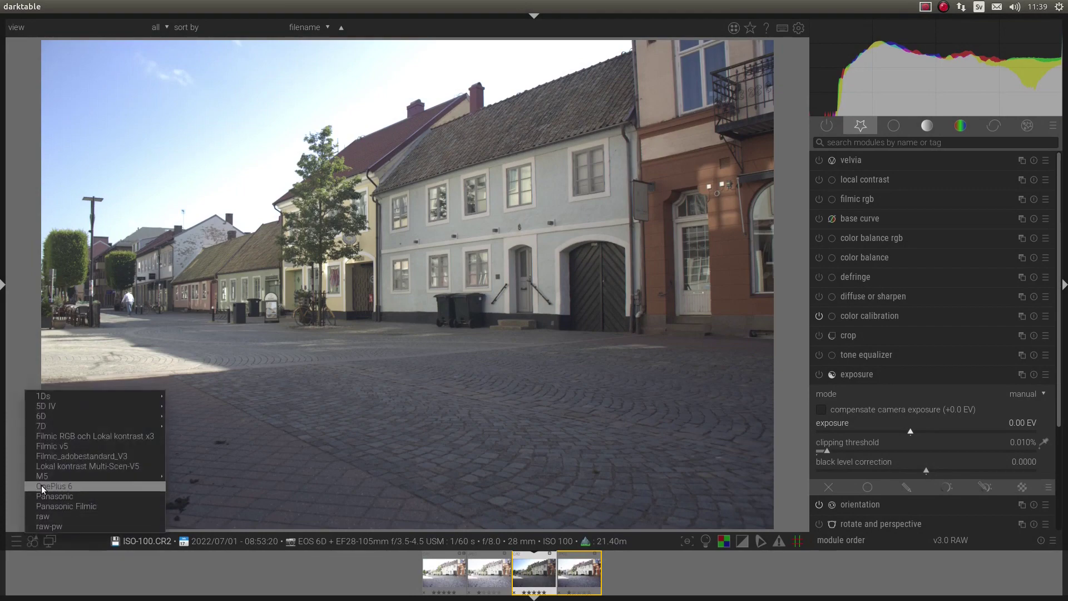
{"action": "mouse_move", "coordinate": [49, 449]}
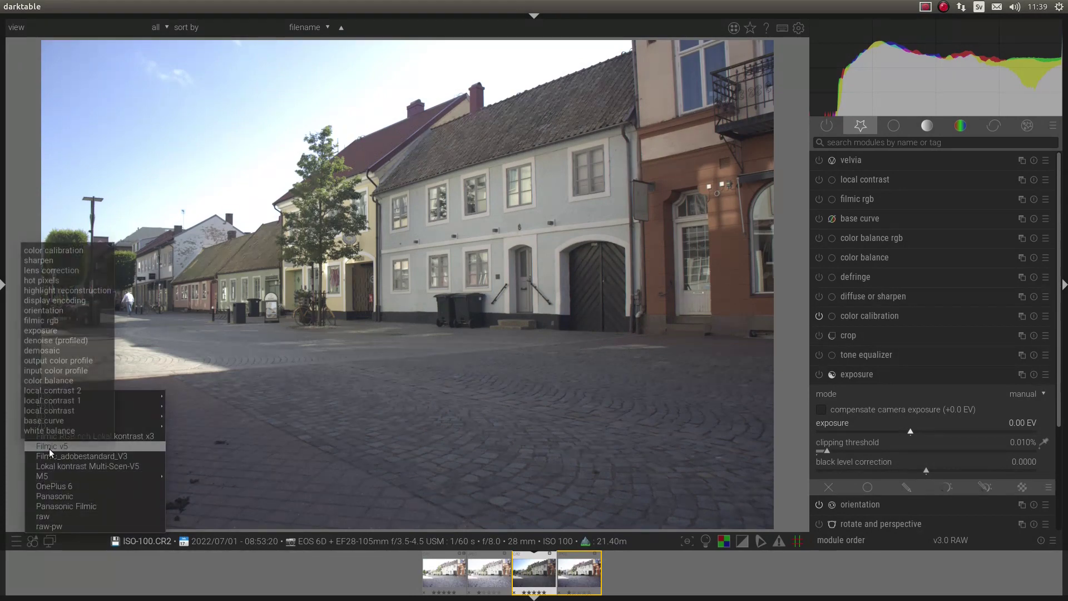
{"action": "left_click", "coordinate": [56, 445]}
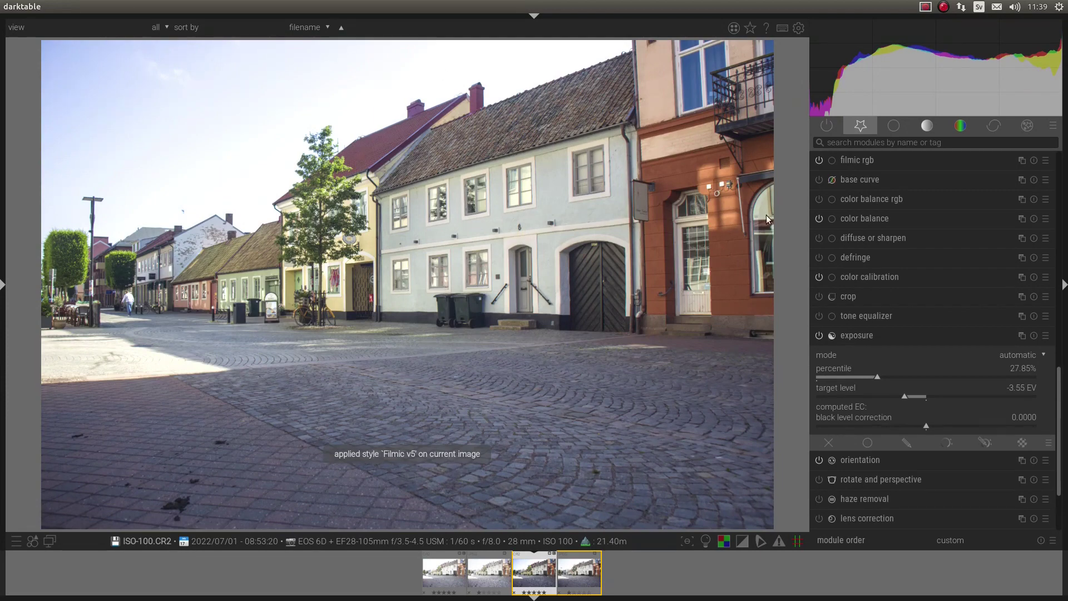
{"action": "left_click", "coordinate": [569, 569]}
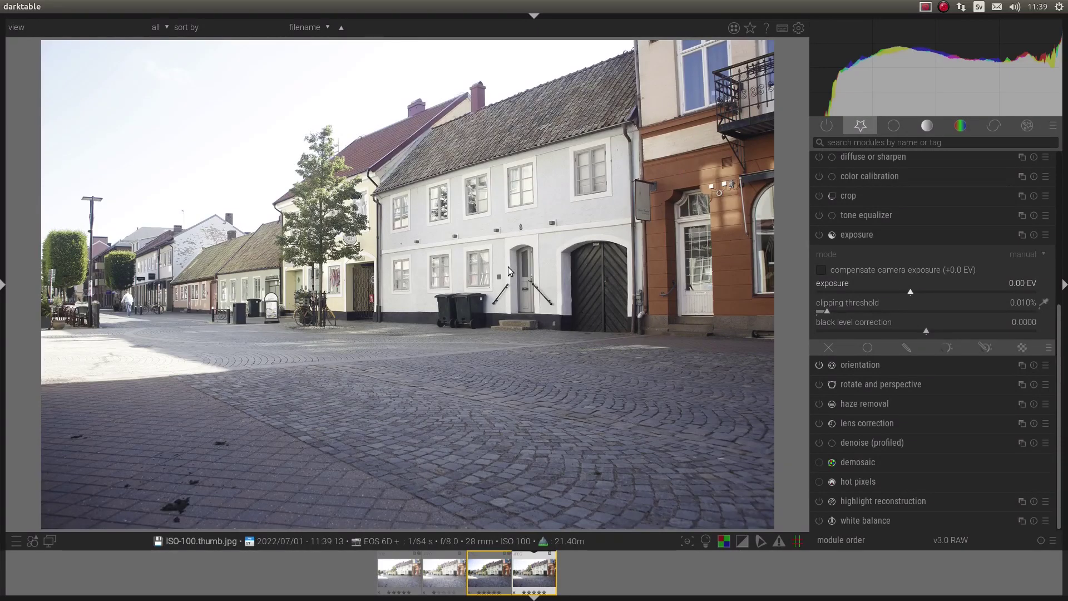
Apply the 6D Standard lut 3D preset to ISO-100.CR2 and flip to its JPEG and back
{"action": "left_click", "coordinate": [476, 573]}
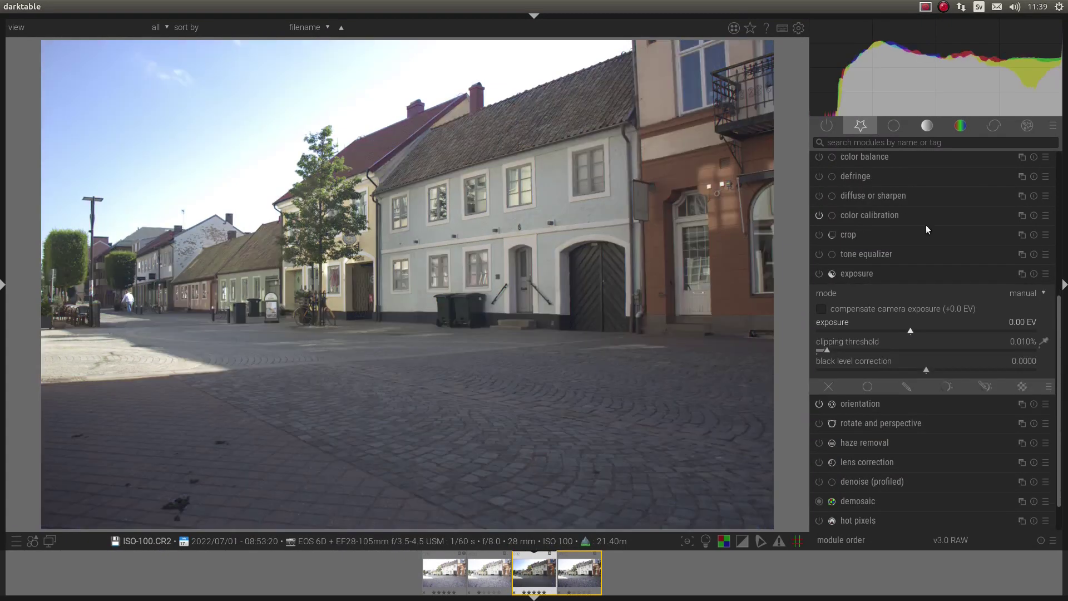
{"action": "left_click", "coordinate": [1018, 129]}
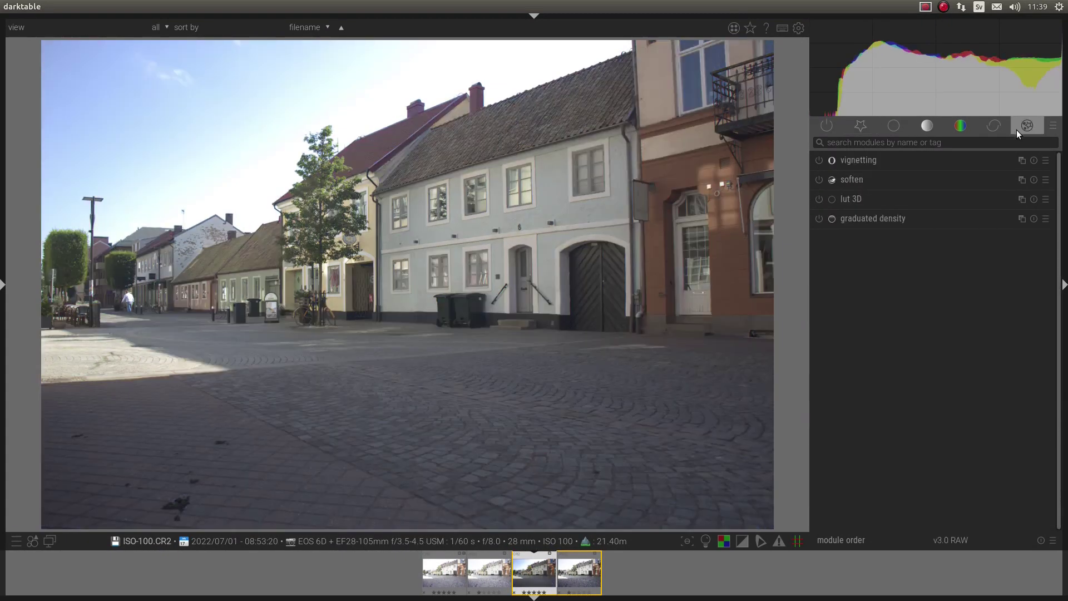
{"action": "left_click", "coordinate": [876, 203]}
{"action": "right_click", "coordinate": [893, 204]}
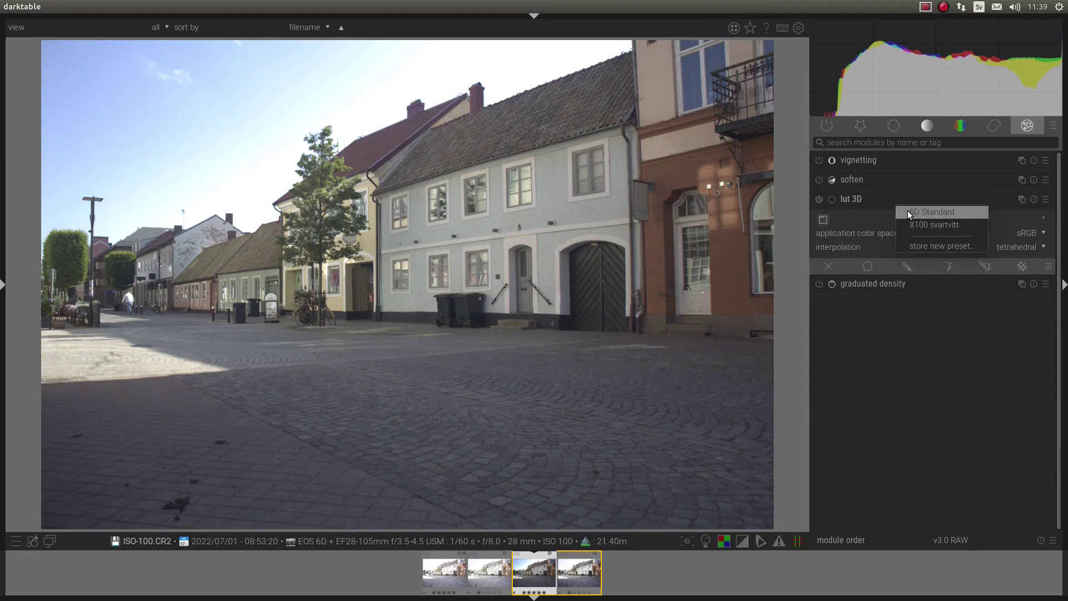
{"action": "left_click", "coordinate": [924, 212]}
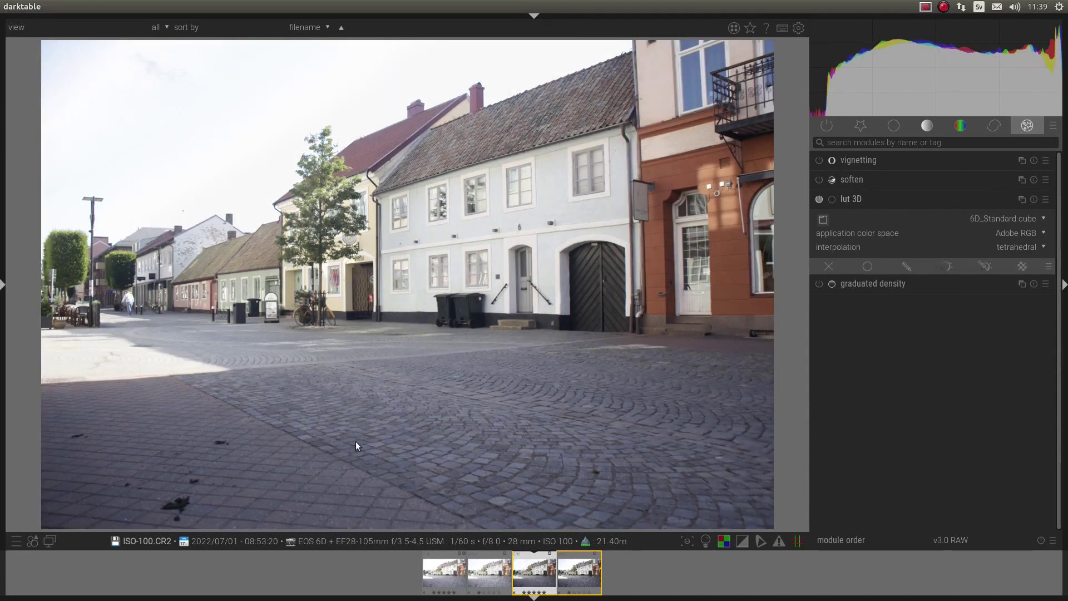
{"action": "key", "text": "space"}
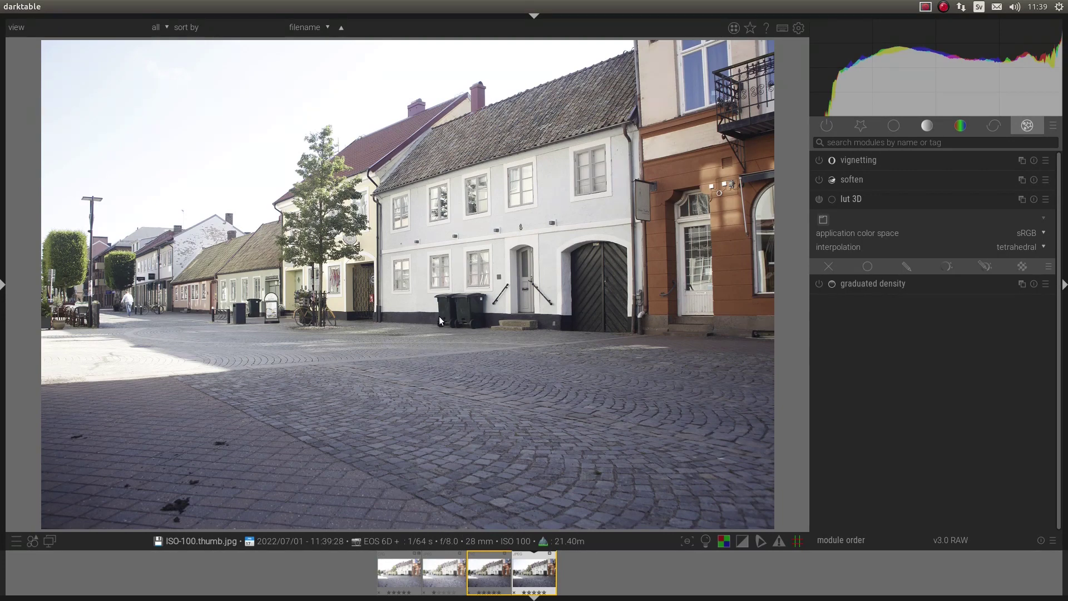
{"action": "key", "text": "space"}
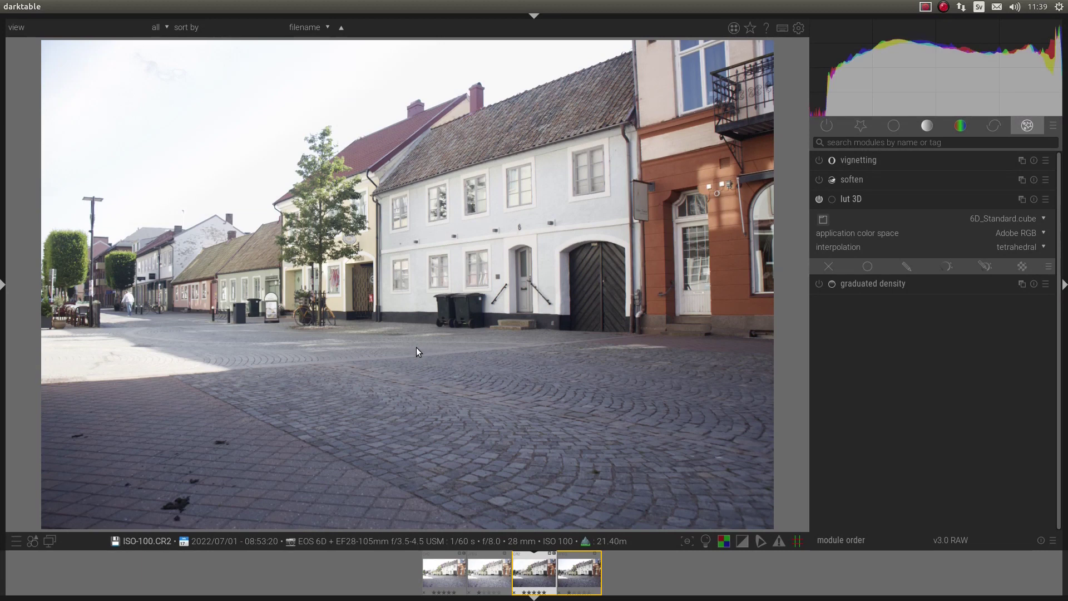